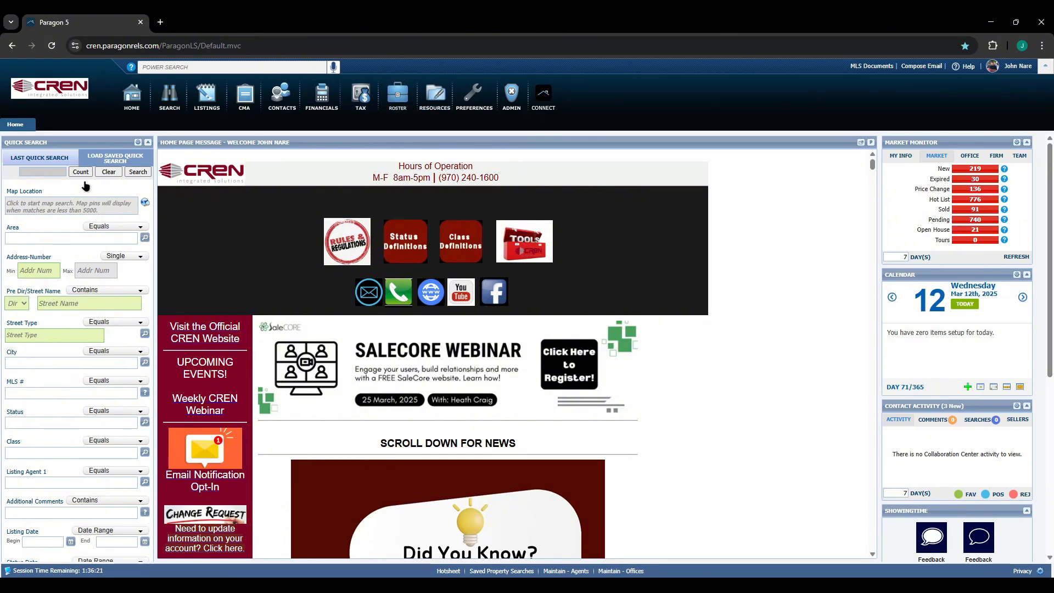
# Open the RPR home page for the Montrose, CO 81401 market from Paragon's Resources menu.
pyautogui.click(433, 92)
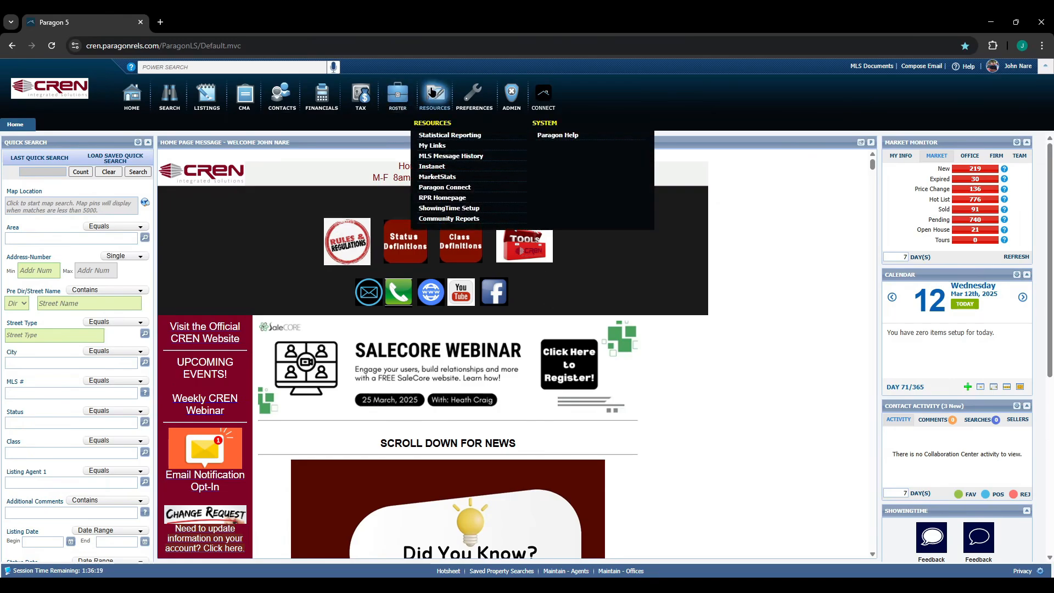
pyautogui.click(436, 199)
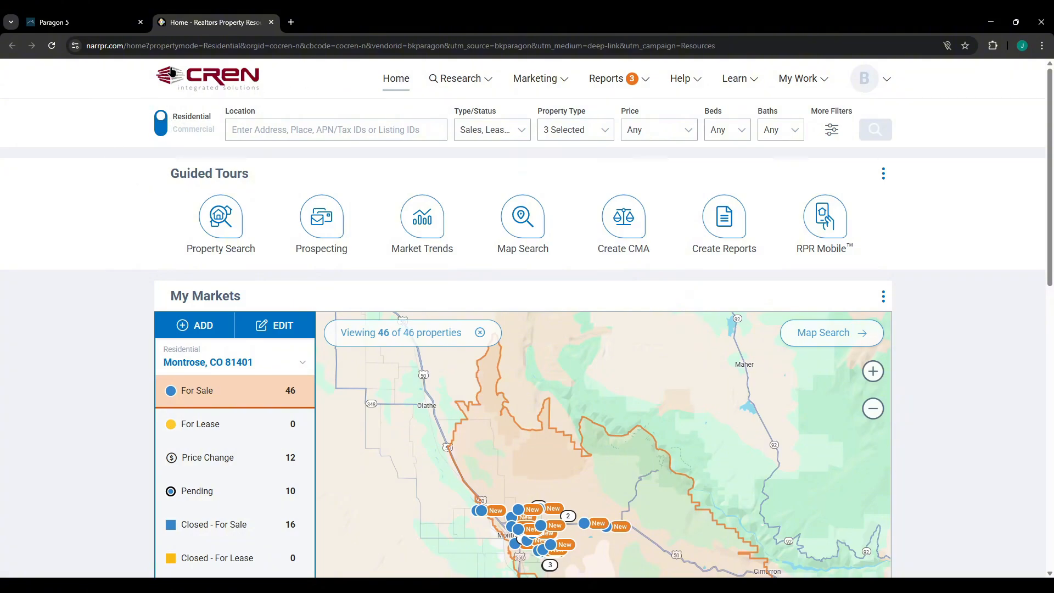
# Keep the home page on Residential and launch the Create a CMA guided tour.
pyautogui.click(160, 125)
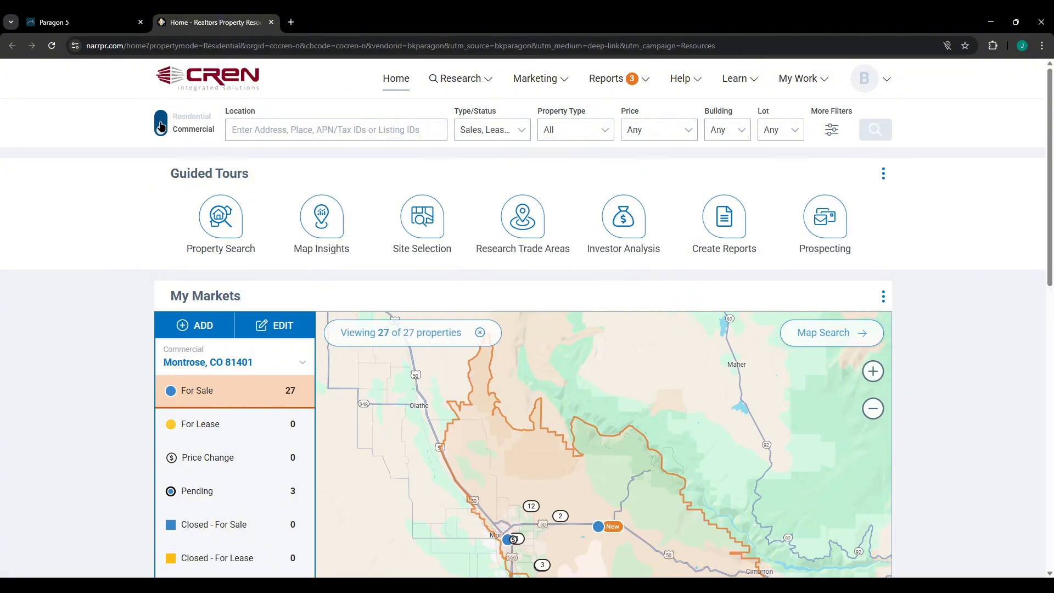
pyautogui.click(161, 126)
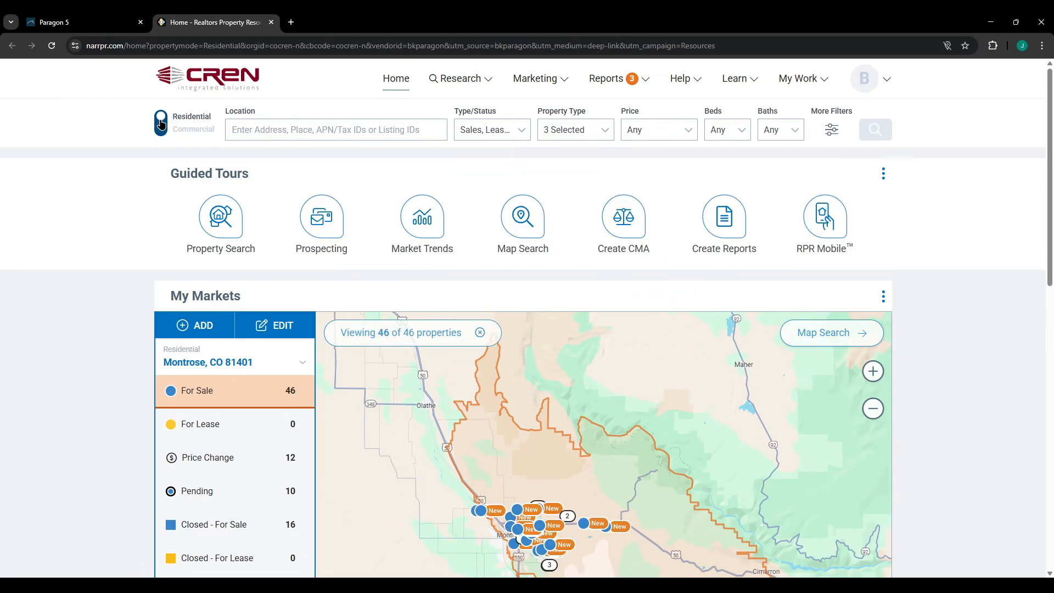
pyautogui.click(160, 126)
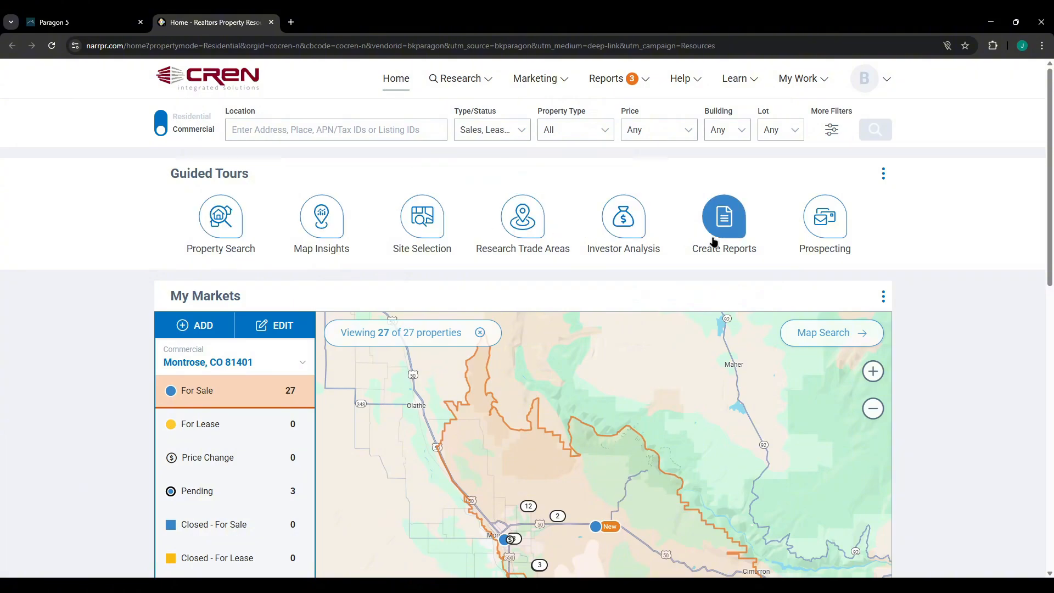
pyautogui.click(157, 126)
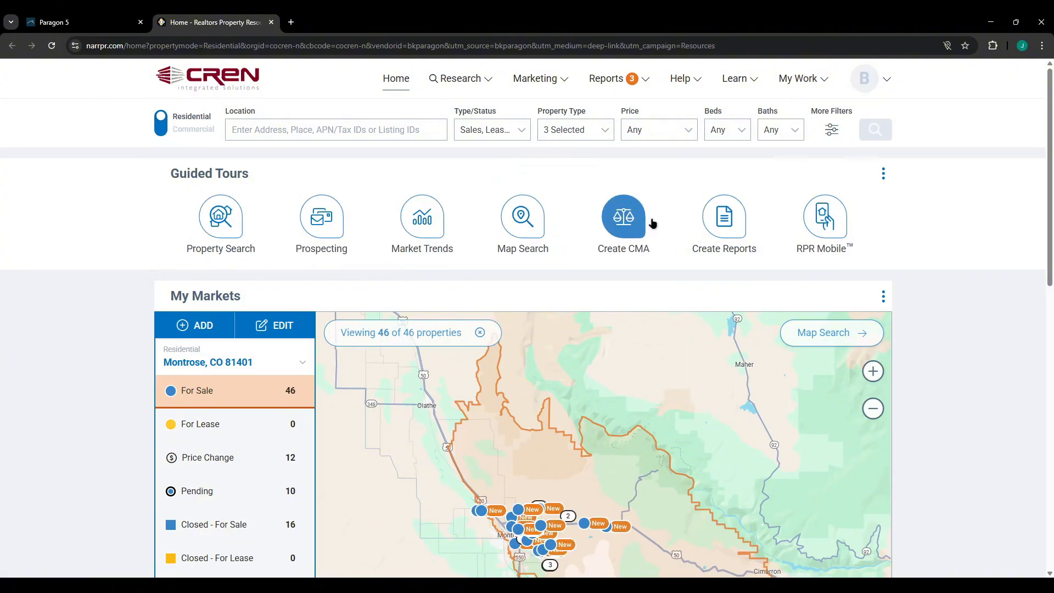
pyautogui.click(625, 222)
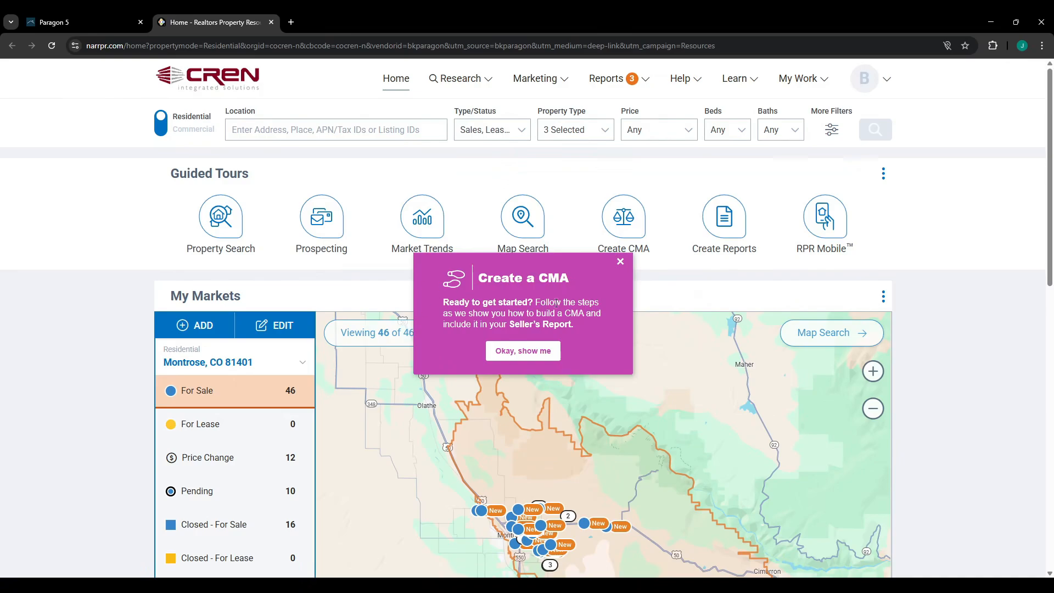
pyautogui.click(525, 354)
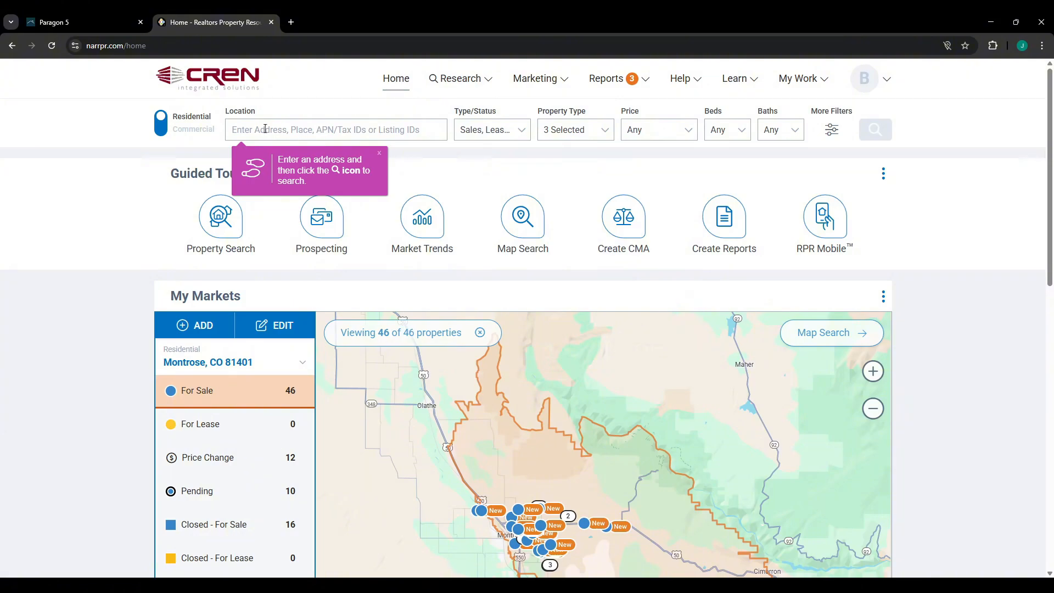
pyautogui.click(286, 128)
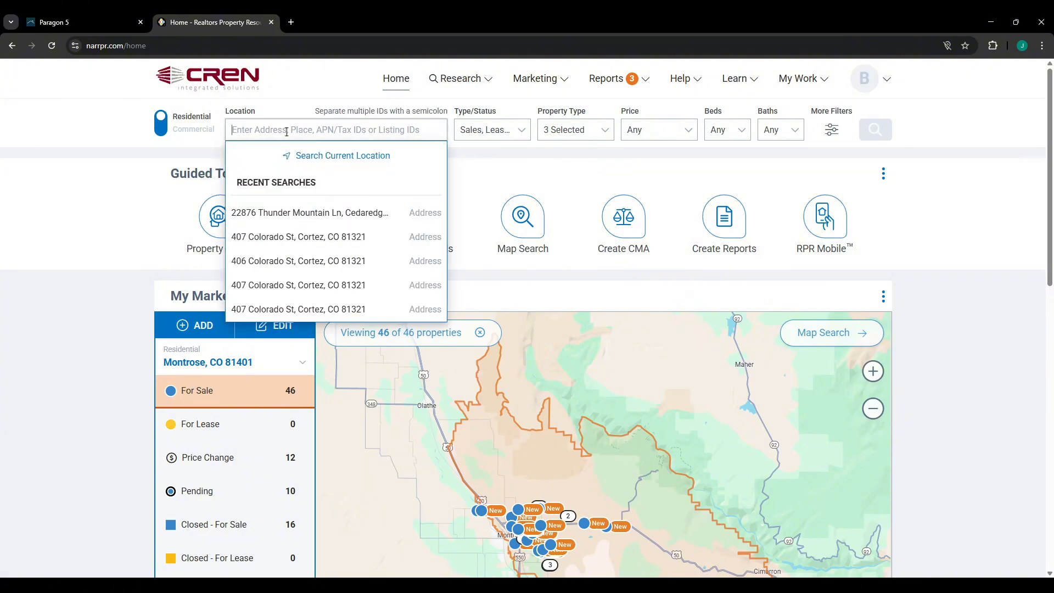
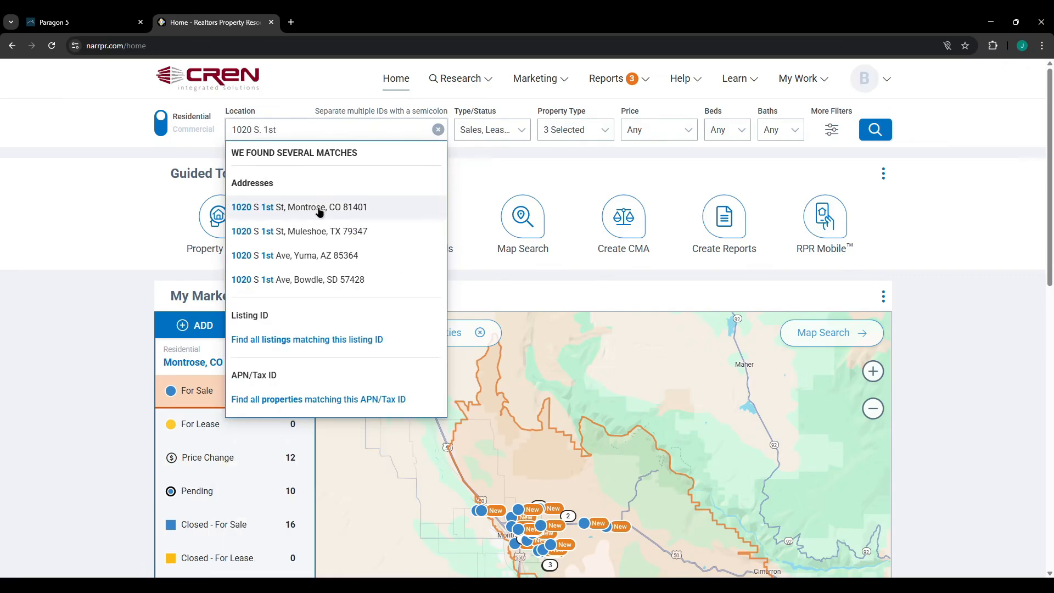
pyautogui.click(318, 207)
pyautogui.scroll(-5, 319, 207)
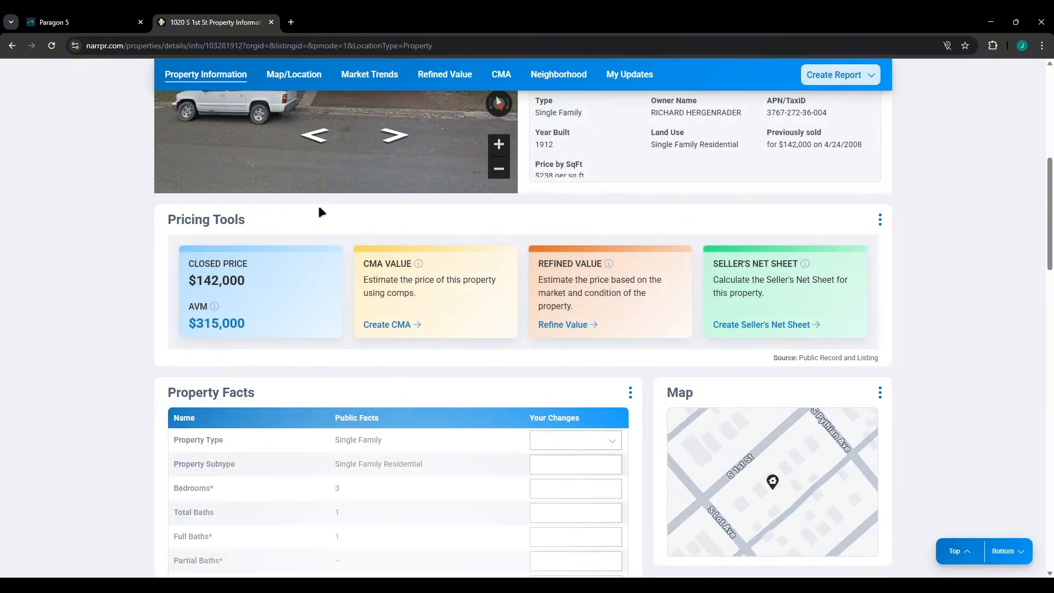
pyautogui.scroll(6, 320, 211)
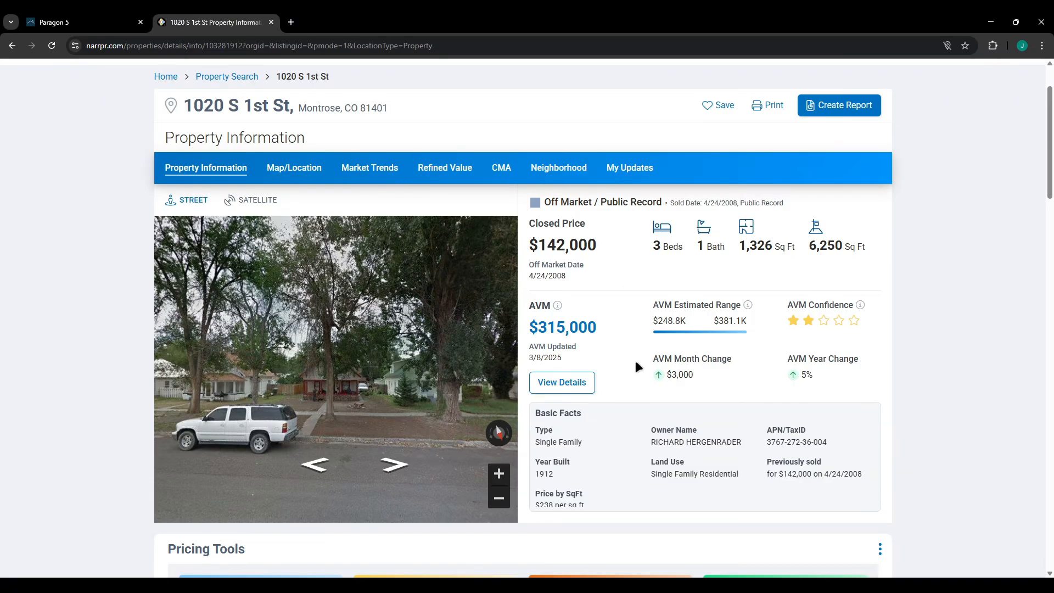
pyautogui.scroll(-5, 635, 362)
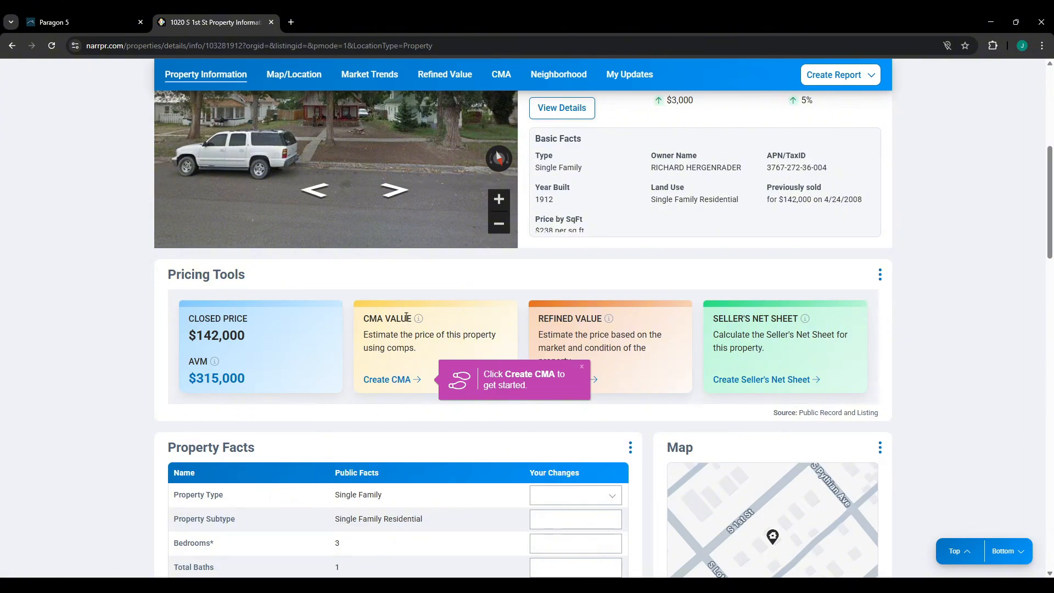
pyautogui.click(397, 380)
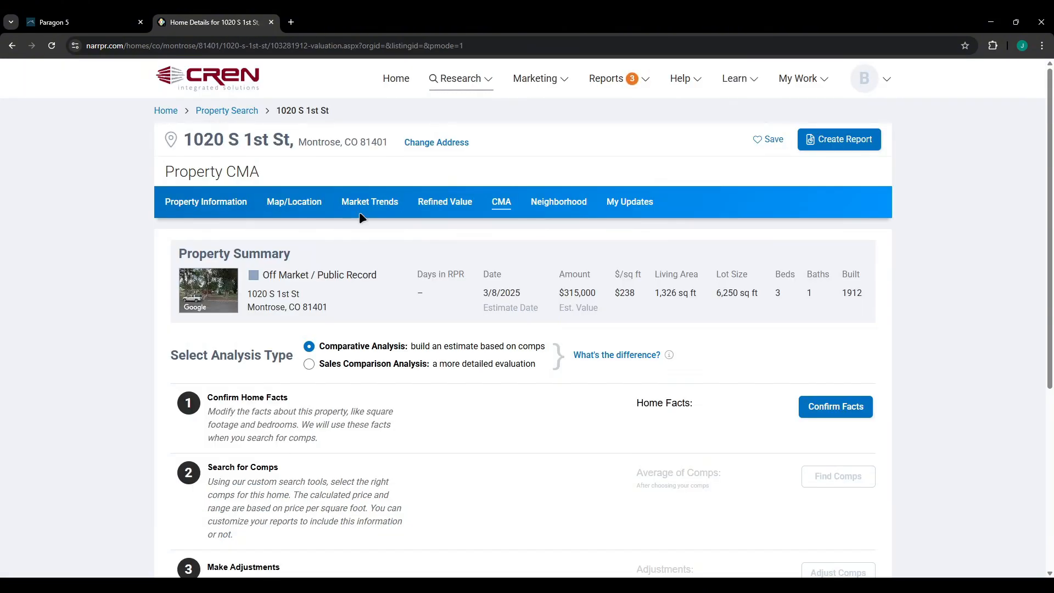
pyautogui.scroll(-2, 460, 400)
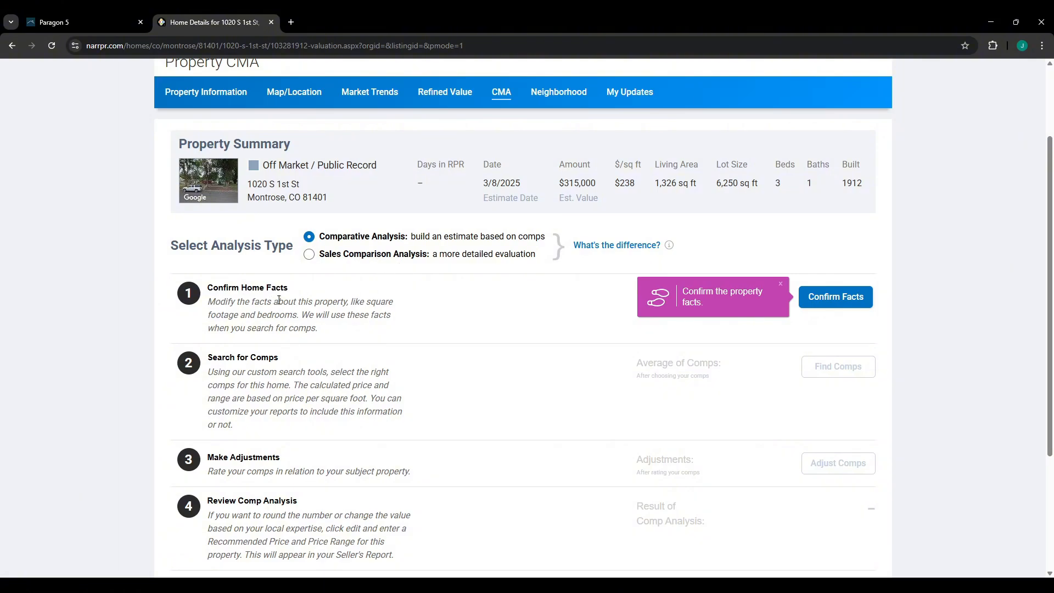
pyautogui.click(836, 302)
pyautogui.scroll(-5, 409, 219)
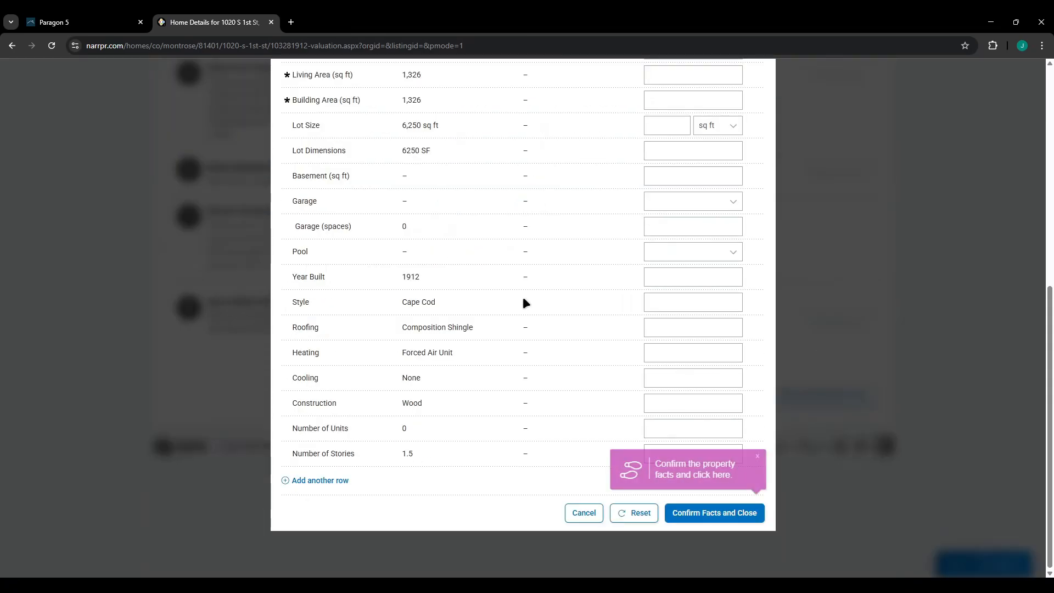
pyautogui.scroll(3, 532, 258)
pyautogui.scroll(2, 592, 166)
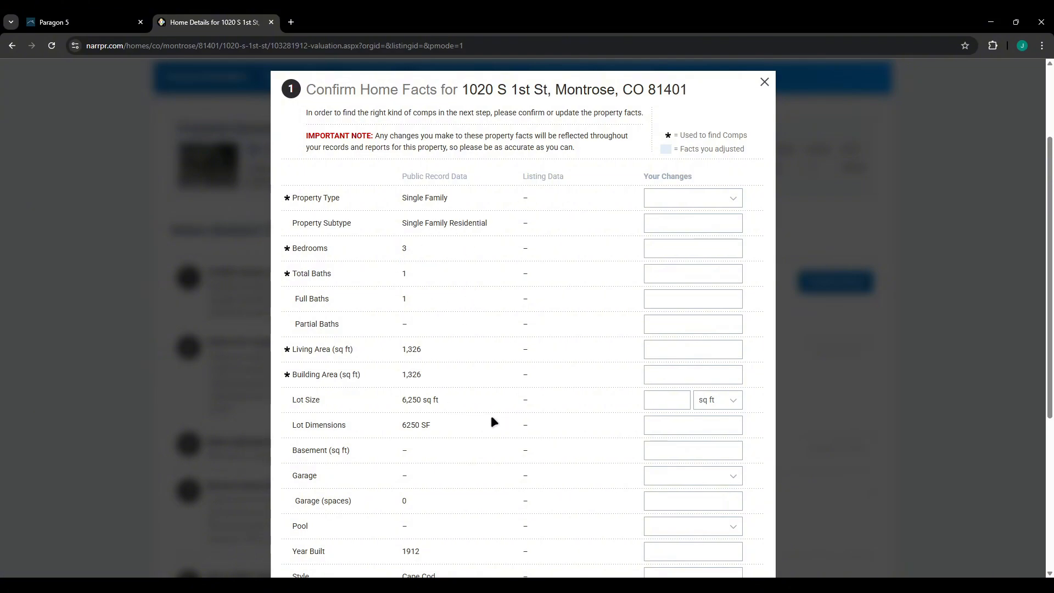
pyautogui.scroll(-5, 581, 407)
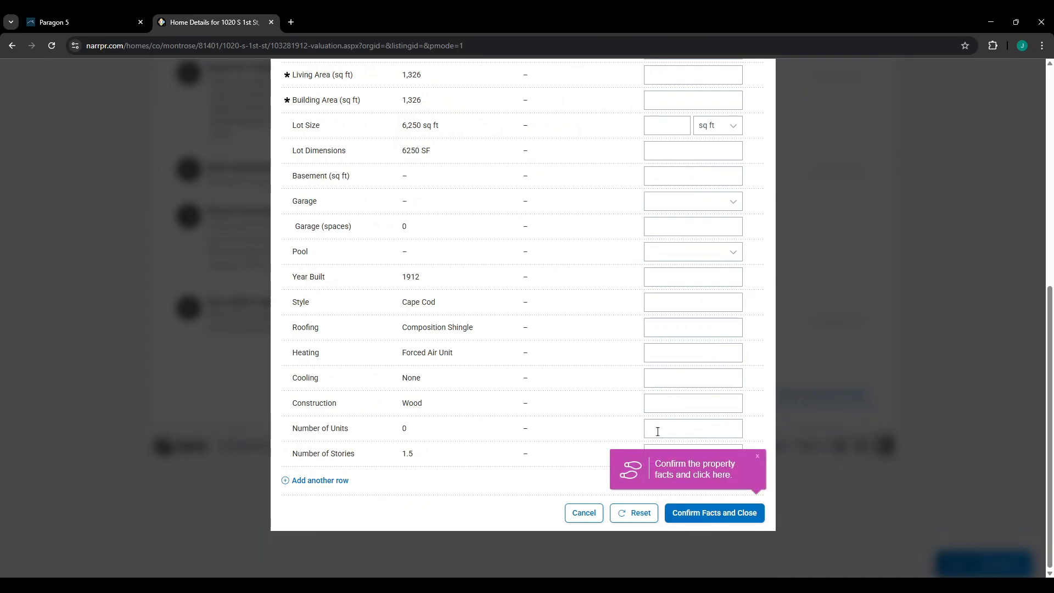
pyautogui.click(712, 515)
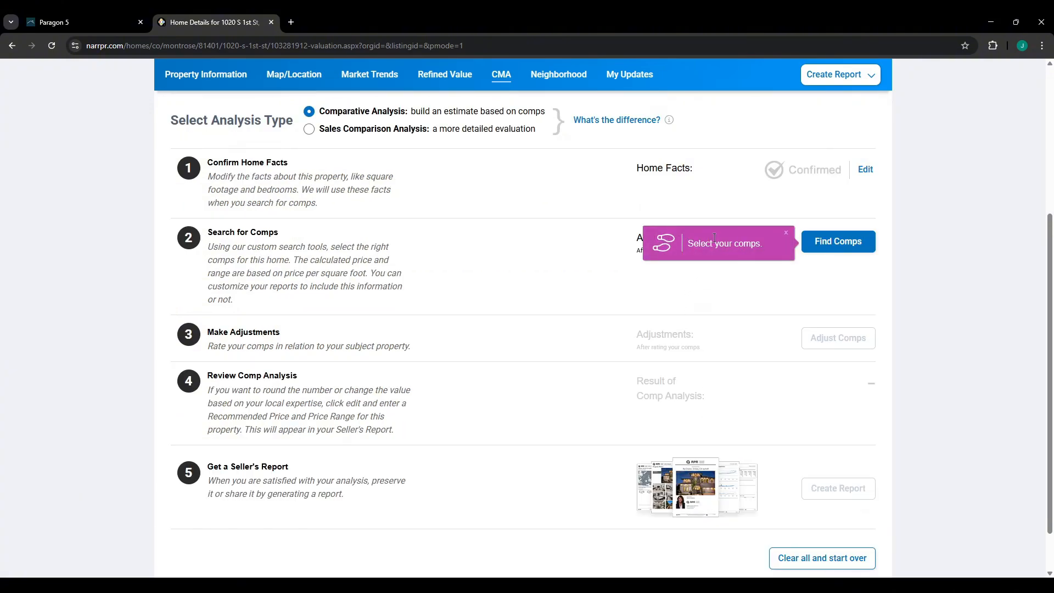
# Begin the comp search, choosing to search an area rather than add a specific comp.
pyautogui.click(828, 248)
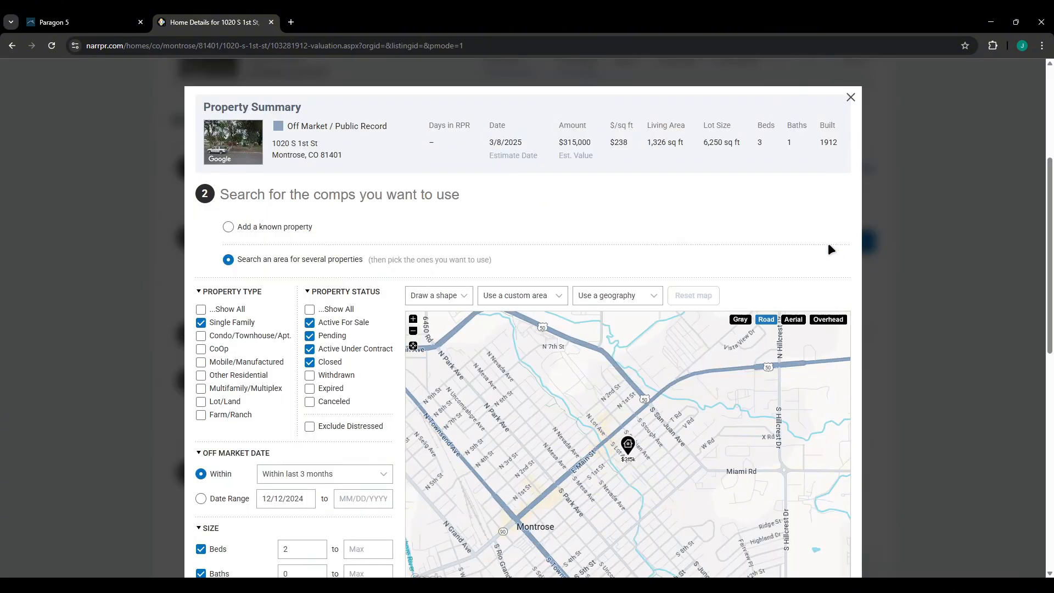
pyautogui.scroll(-2, 377, 244)
pyautogui.scroll(1, 370, 232)
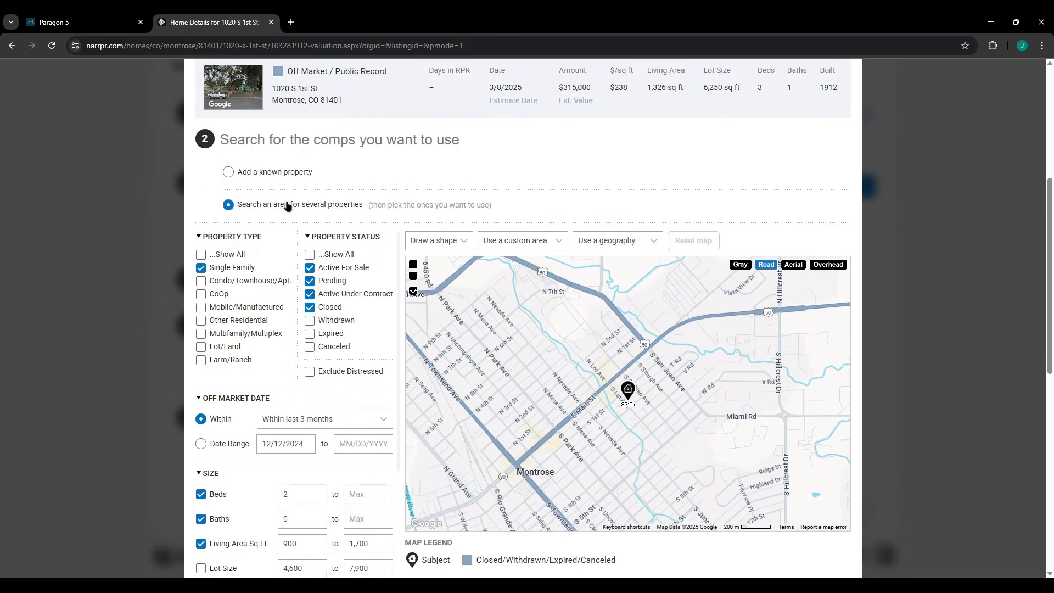
pyautogui.click(228, 172)
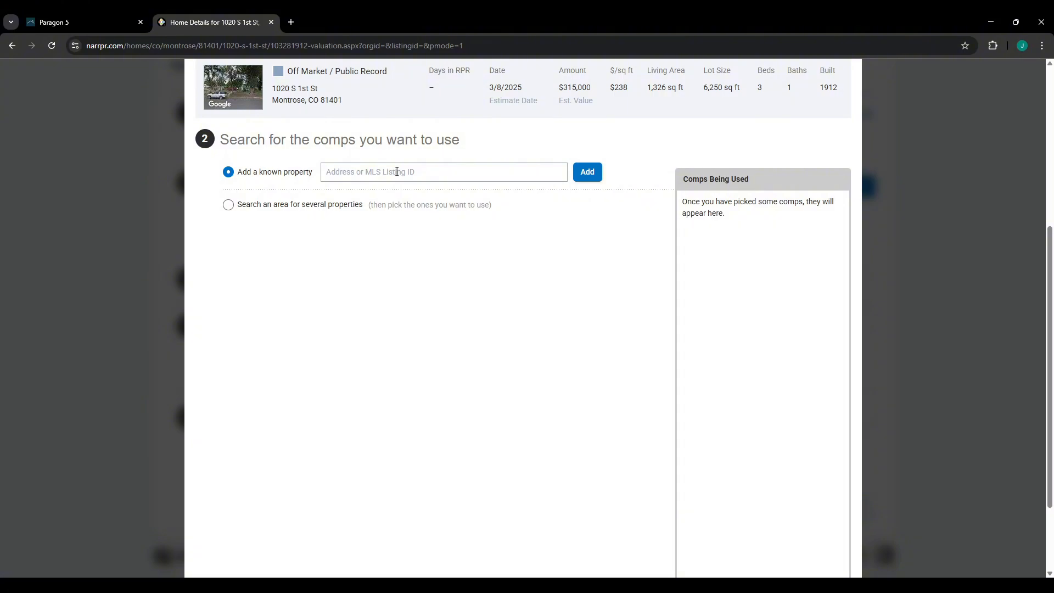
pyautogui.click(299, 204)
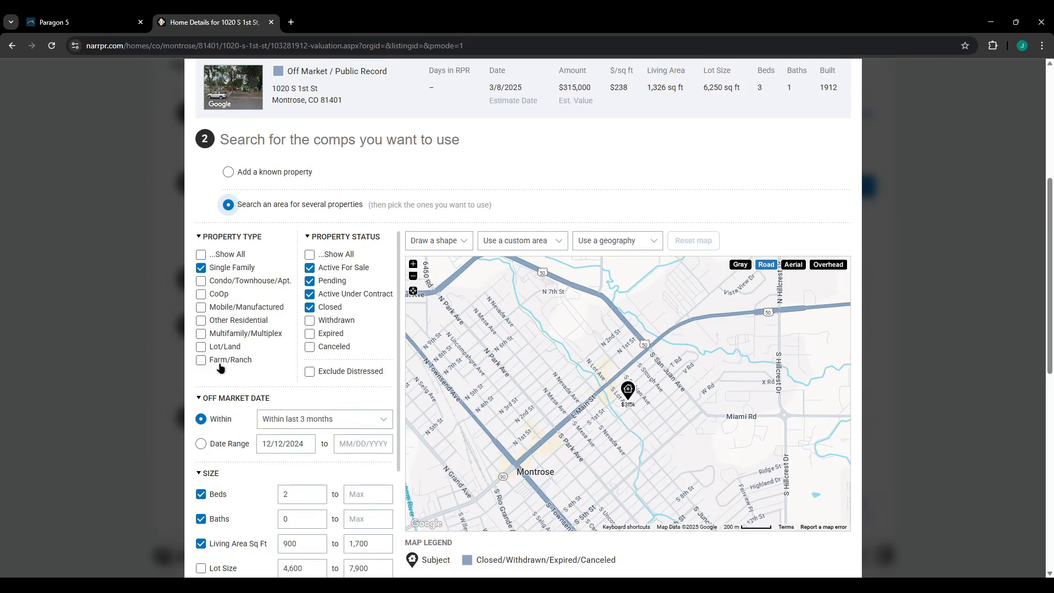
pyautogui.scroll(-1, 284, 337)
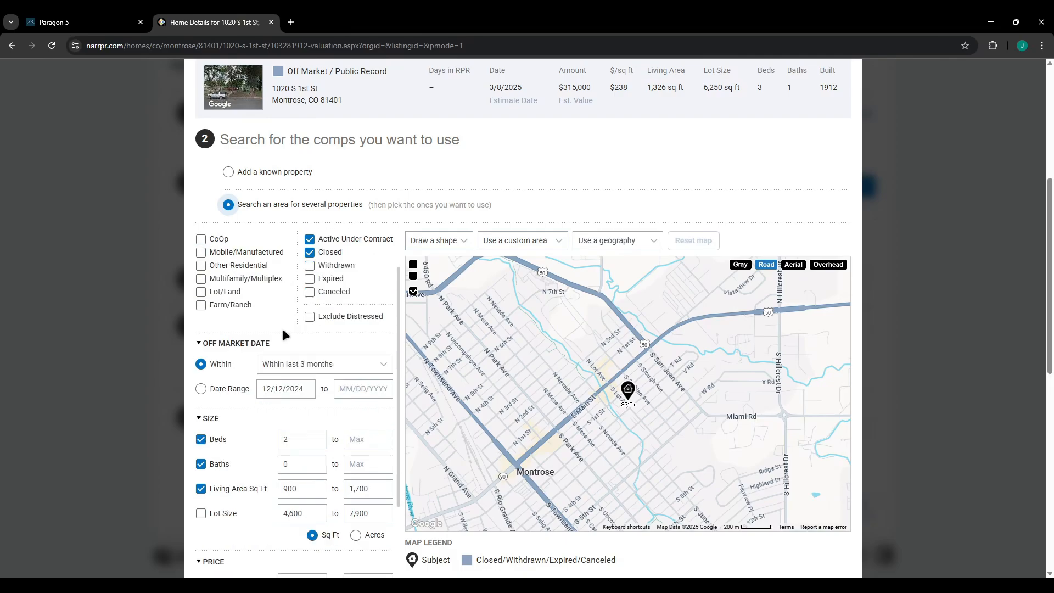
# Widen the off-market date to the last 18 months, with 2+ beds and 900–1,700 sq ft.
pyautogui.click(328, 362)
pyautogui.click(327, 449)
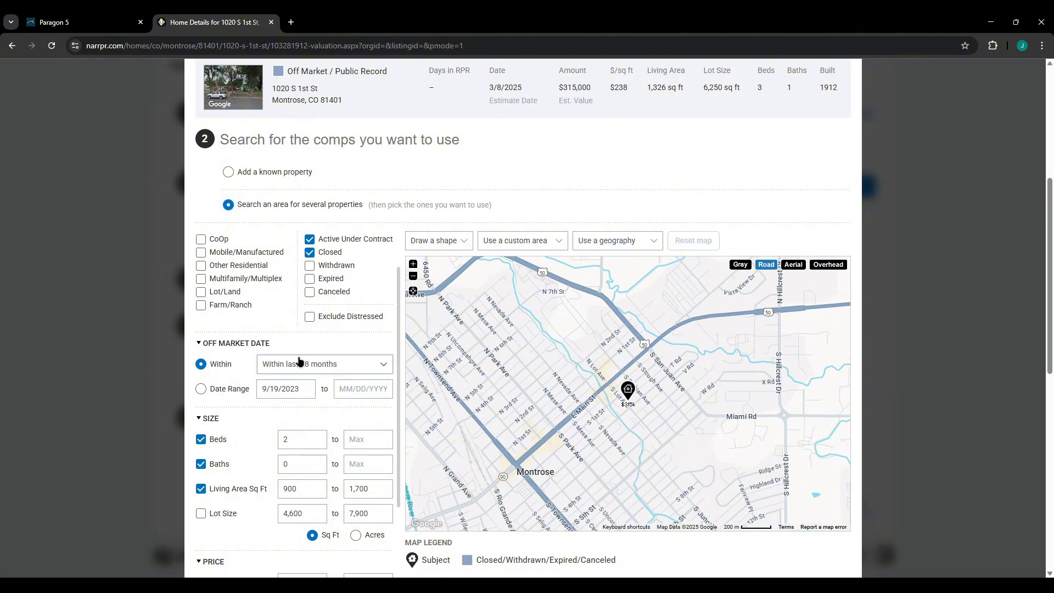
pyautogui.scroll(3, 348, 242)
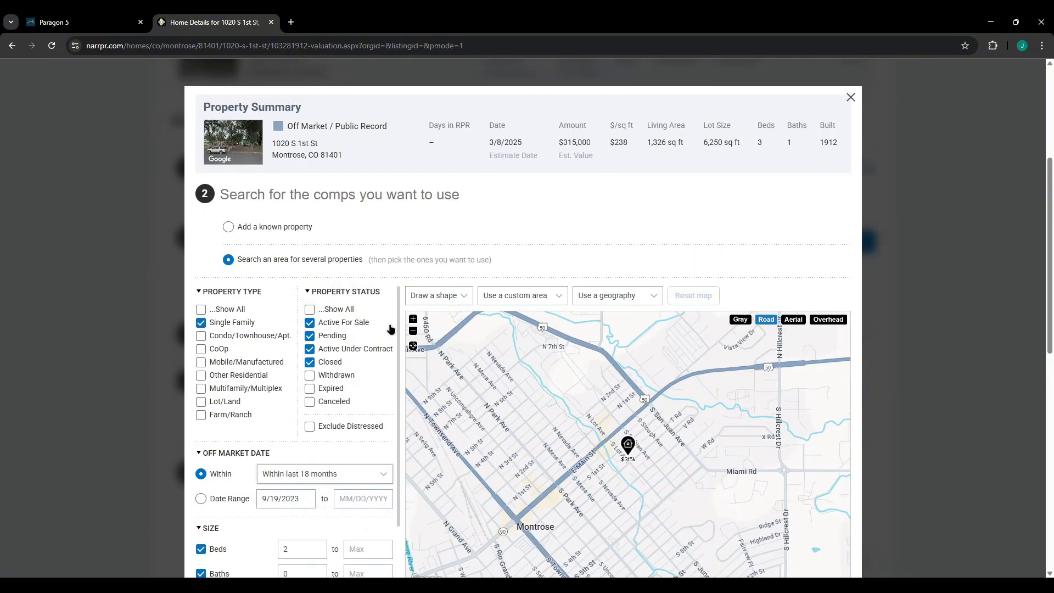
pyautogui.scroll(-6, 273, 330)
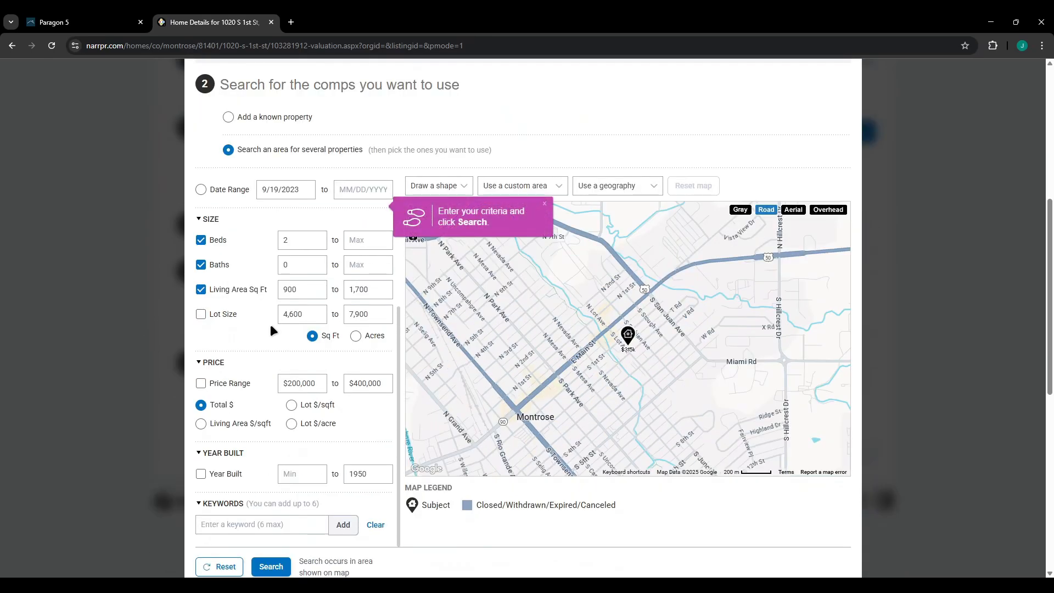
pyautogui.scroll(1, 251, 357)
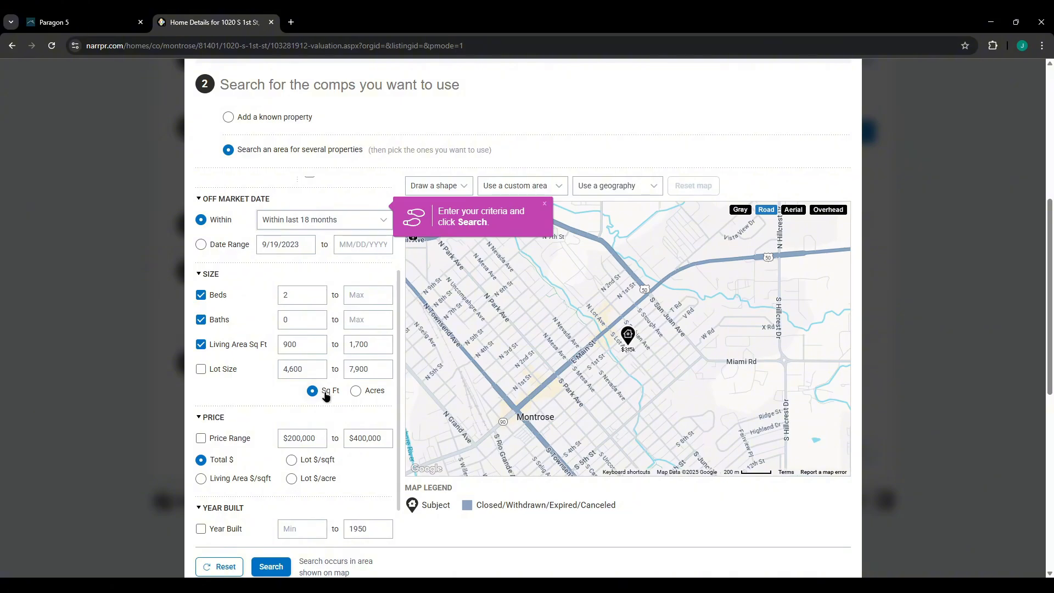
pyautogui.scroll(-3, 293, 337)
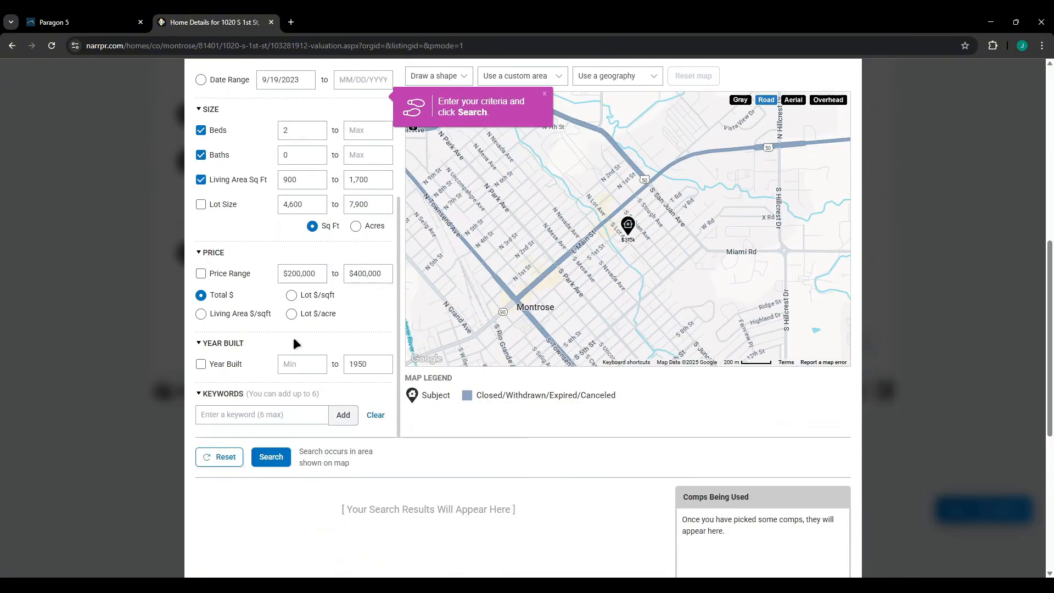
pyautogui.scroll(5, 284, 369)
pyautogui.scroll(-6, 284, 369)
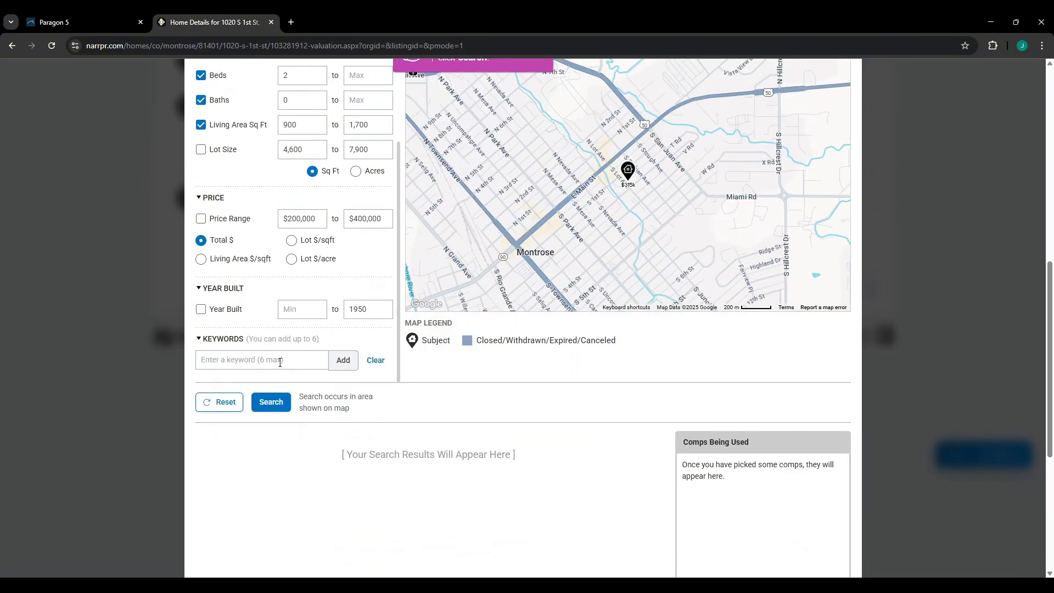
# Run the comp search, which returns 55 sold properties.
pyautogui.click(271, 402)
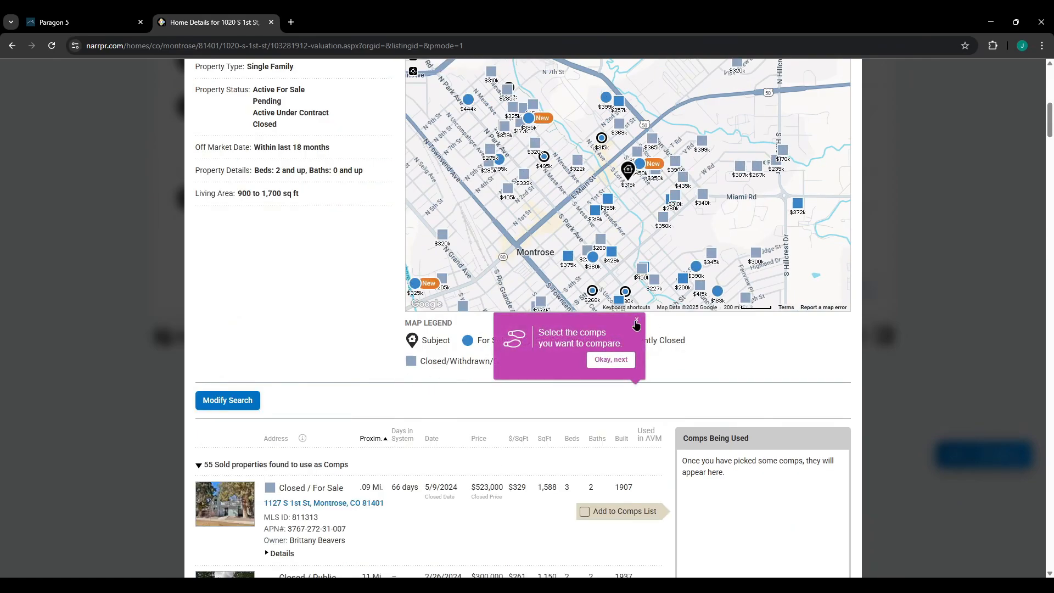
pyautogui.scroll(-3, 364, 325)
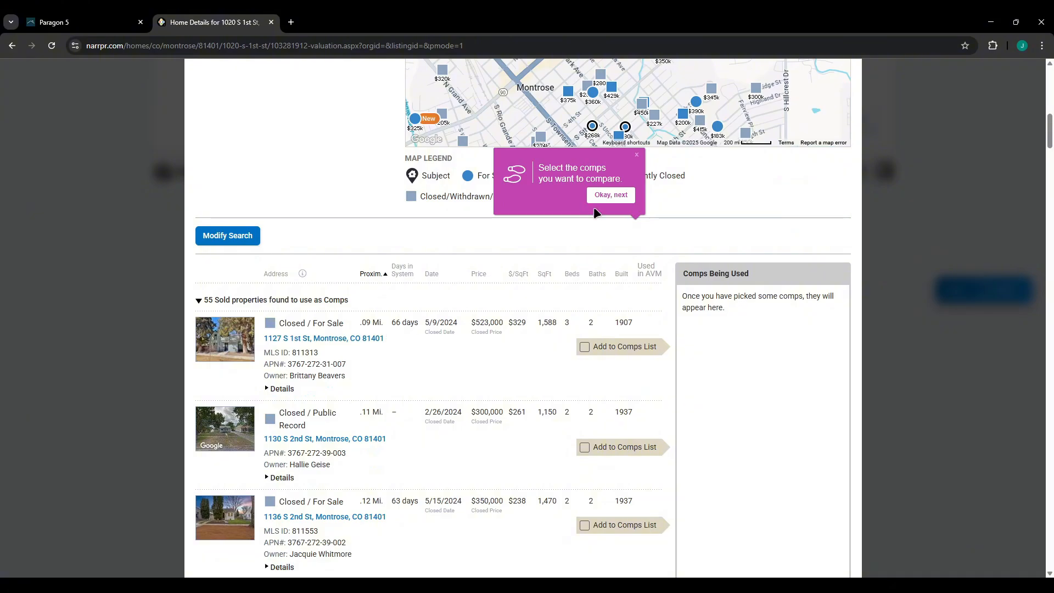
pyautogui.scroll(-6, 367, 320)
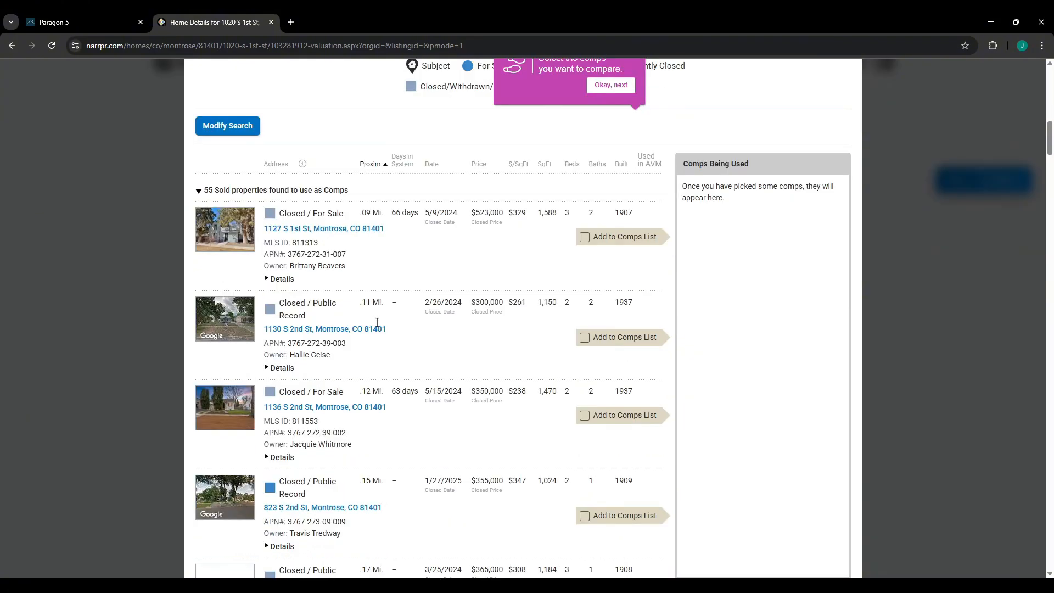
pyautogui.scroll(5, 377, 324)
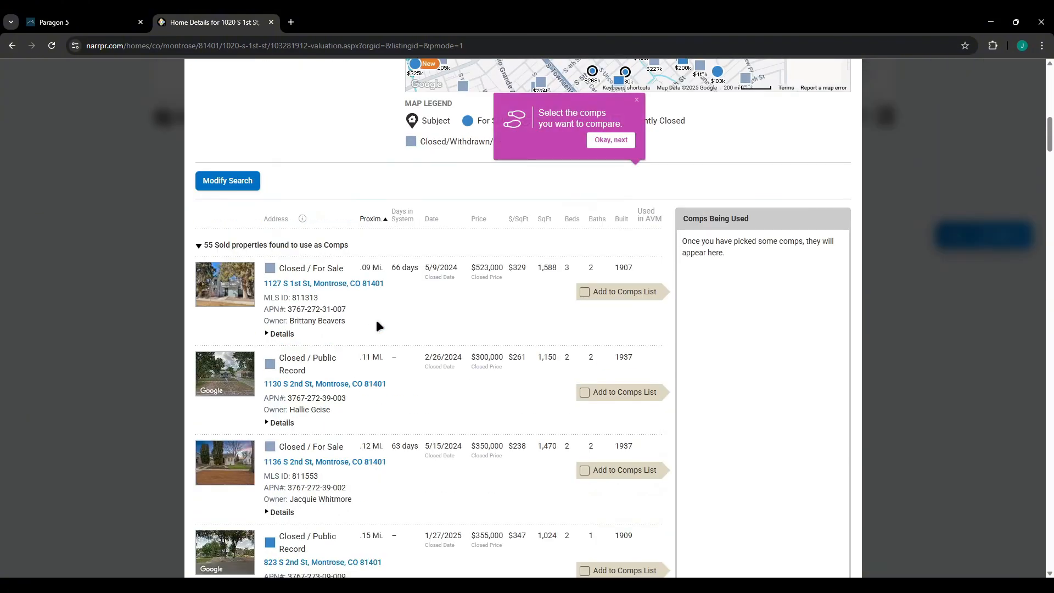
pyautogui.click(584, 391)
pyautogui.scroll(-2, 451, 359)
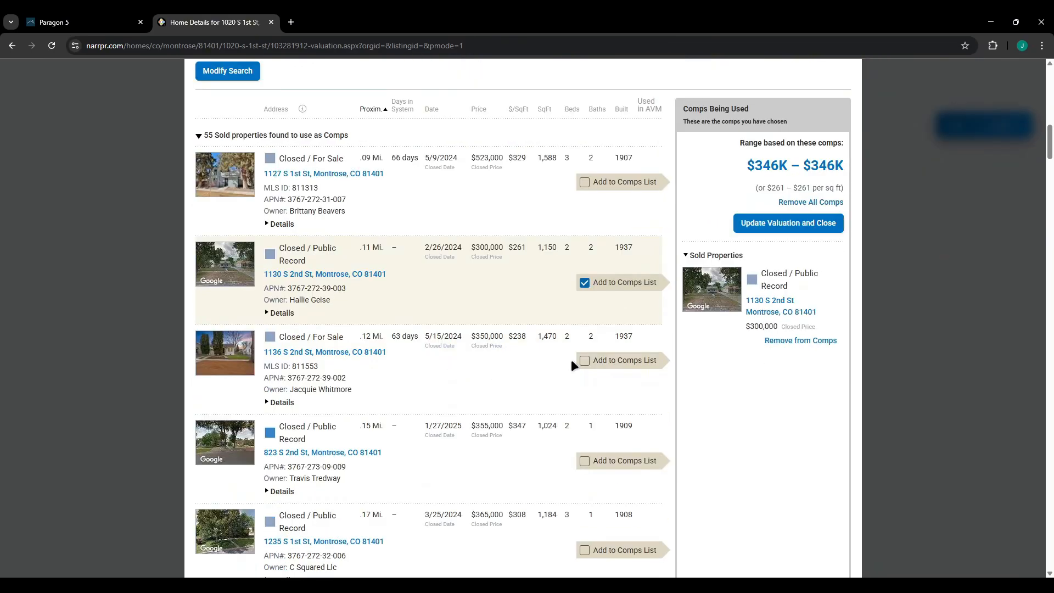
pyautogui.click(584, 361)
pyautogui.scroll(-1, 496, 352)
pyautogui.click(585, 406)
pyautogui.scroll(-2, 502, 361)
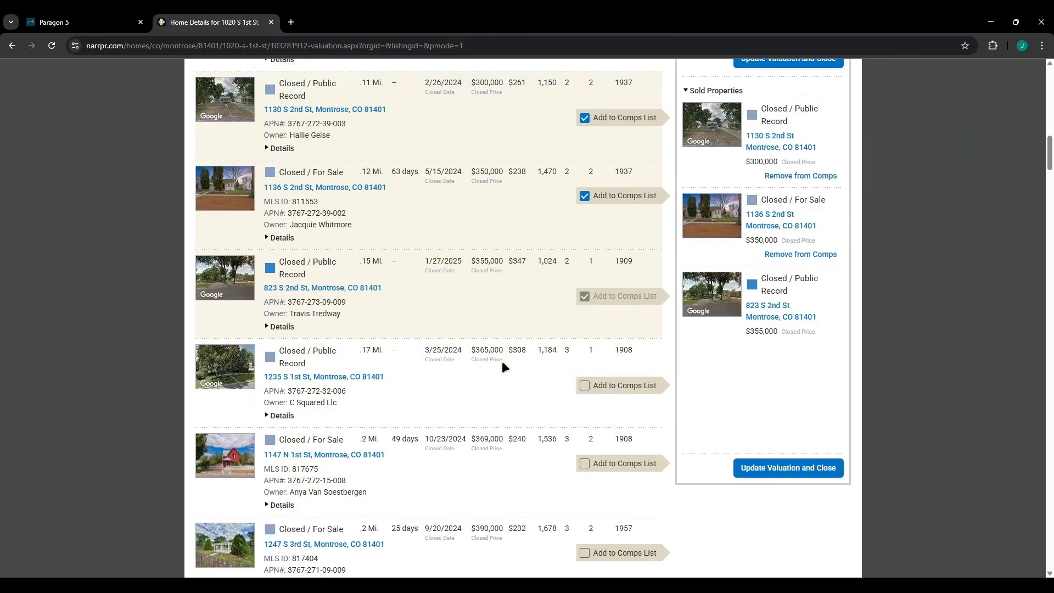
pyautogui.click(584, 386)
pyautogui.click(584, 464)
pyautogui.scroll(-3, 510, 404)
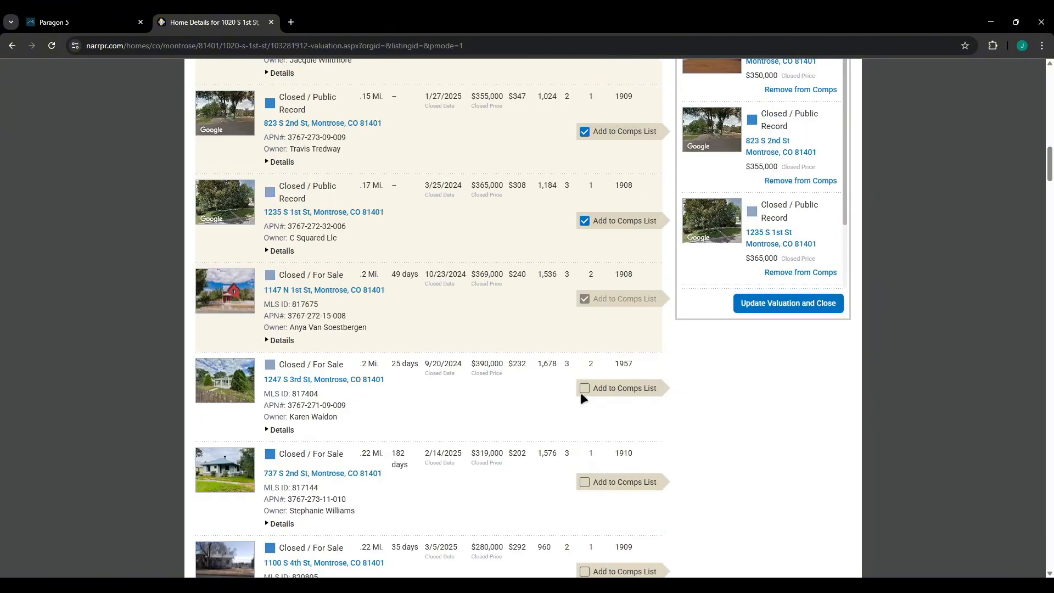
pyautogui.click(584, 389)
pyautogui.scroll(-10, 446, 348)
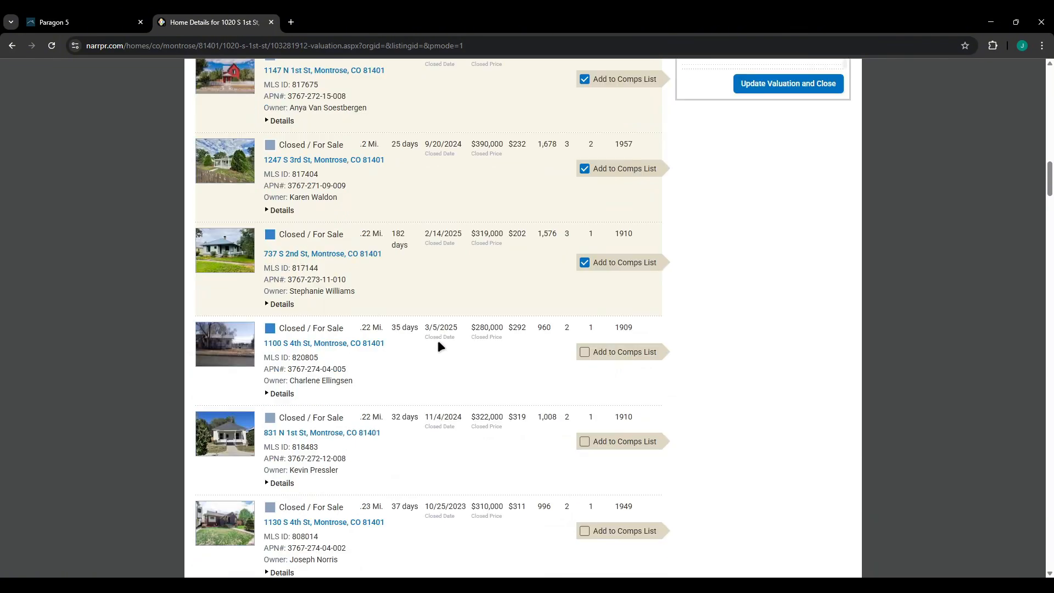
pyautogui.scroll(-15, 437, 344)
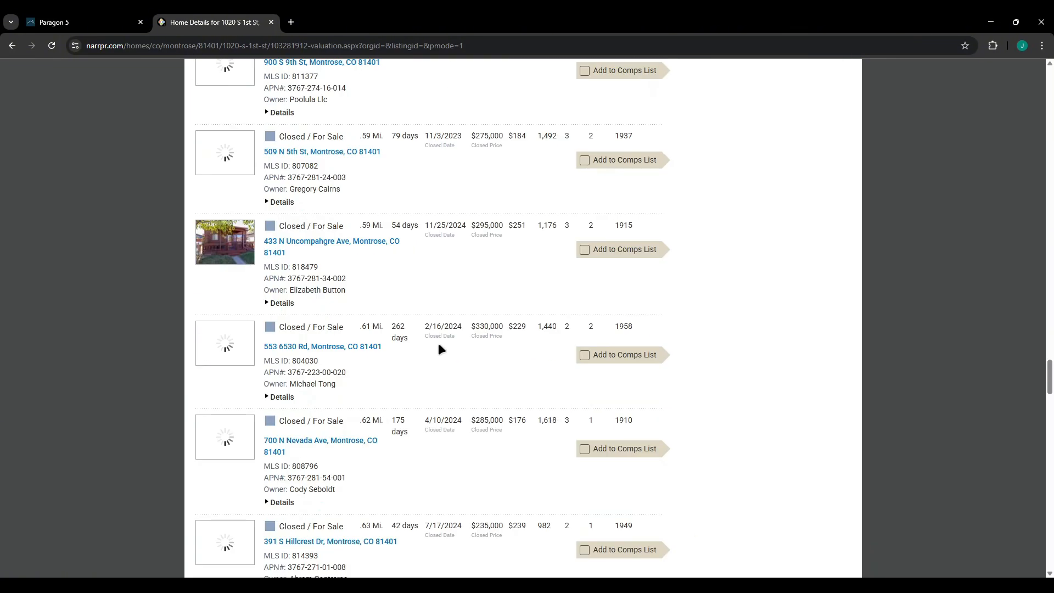
pyautogui.scroll(-5, 440, 330)
pyautogui.scroll(20, 760, 452)
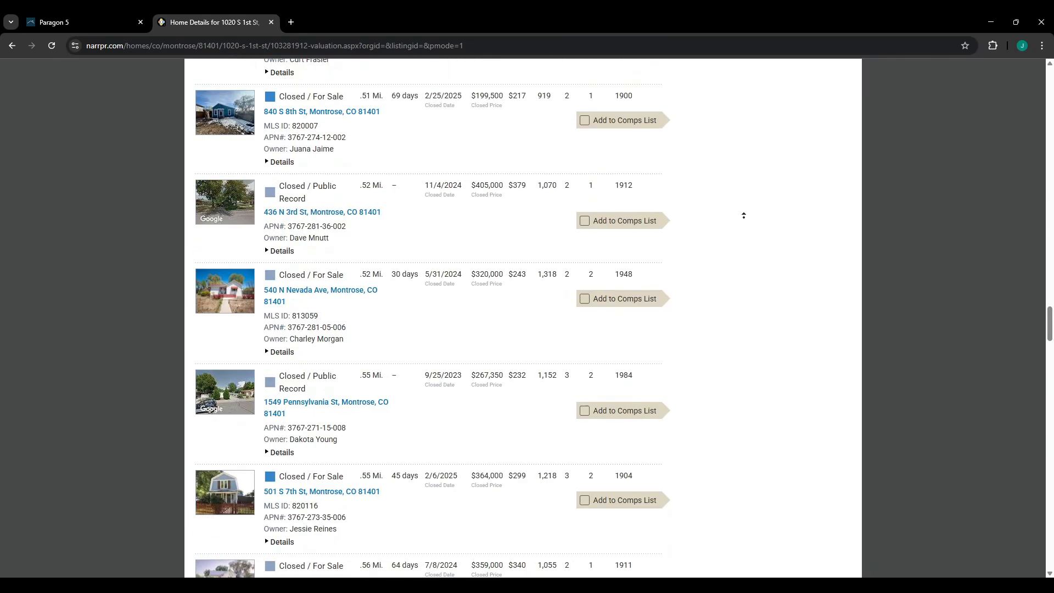
pyautogui.scroll(5, 764, 400)
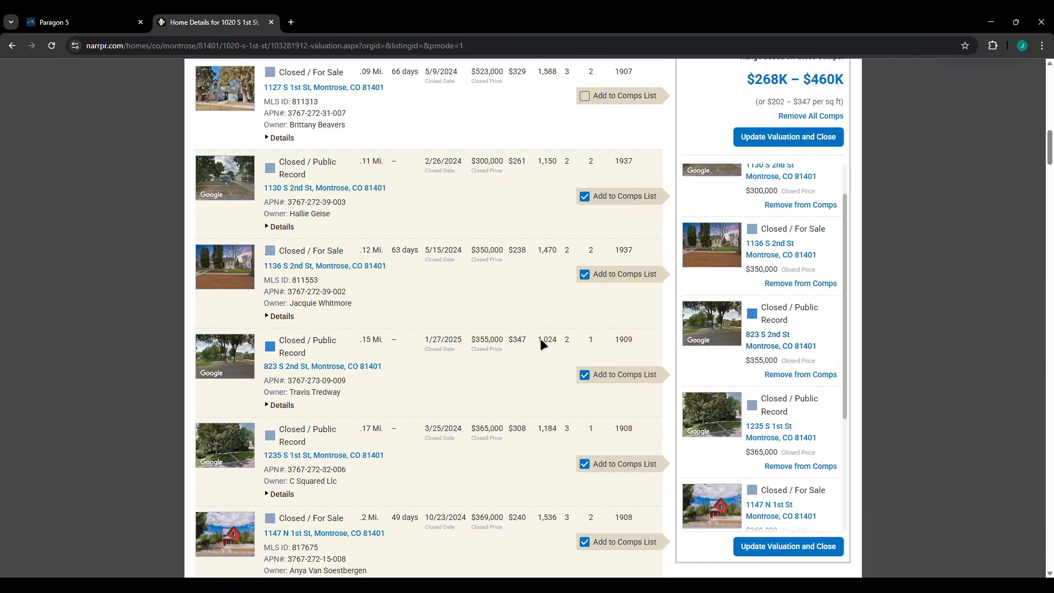
pyautogui.scroll(4, 540, 339)
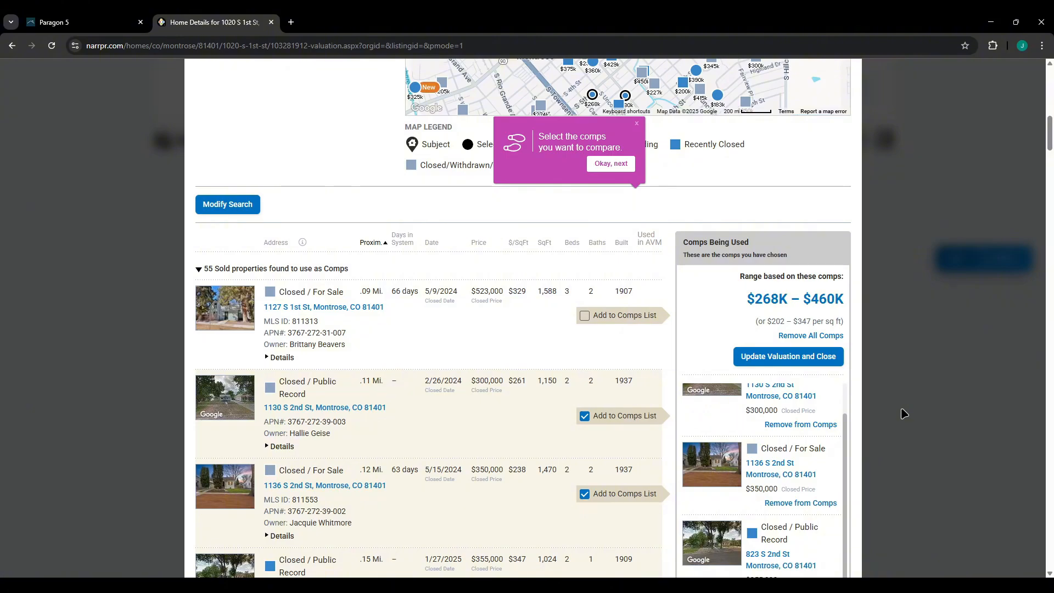
# Apply the comps for a $346,275 average, leave the recommended price unchanged, and open Adjust Comps.
pyautogui.click(771, 356)
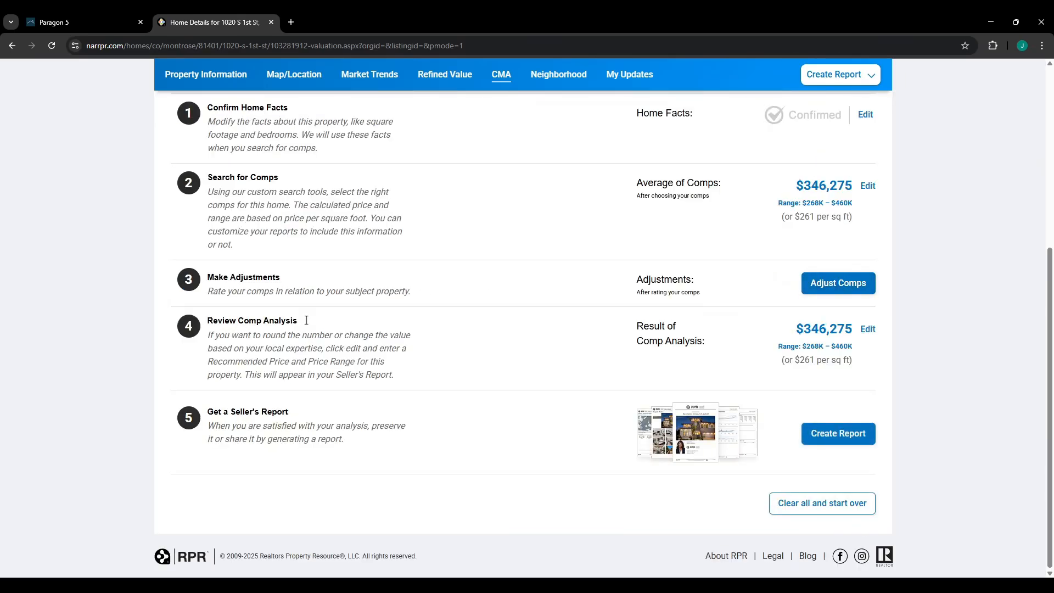
pyautogui.click(864, 330)
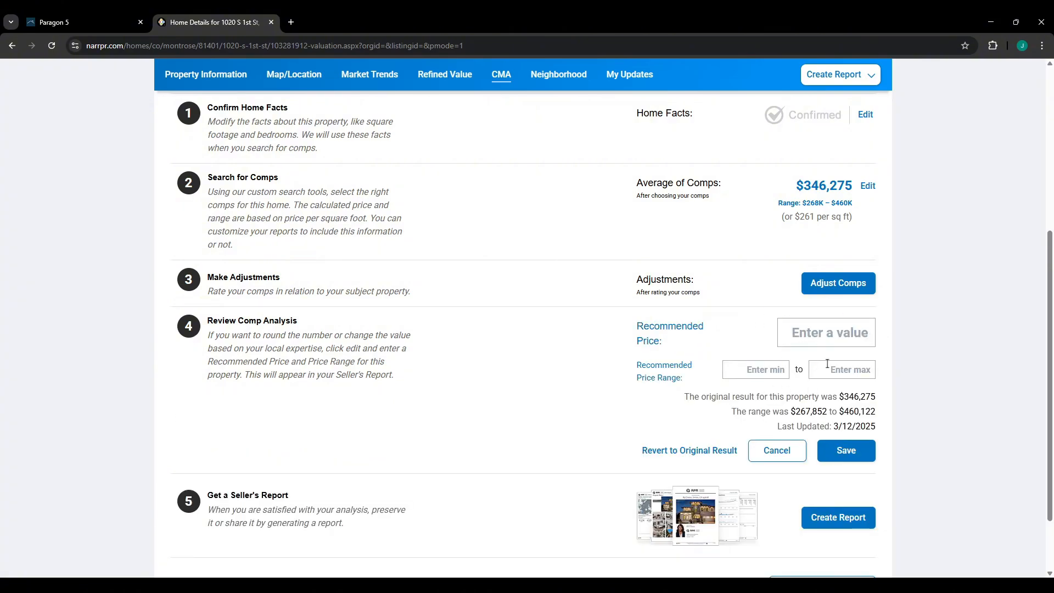
pyautogui.click(754, 447)
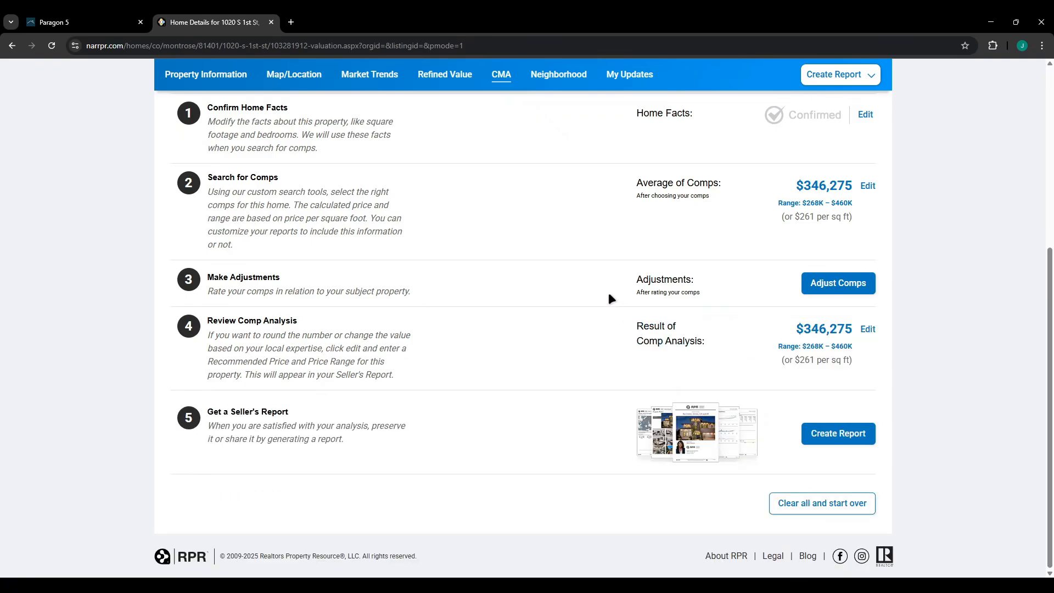
pyautogui.click(838, 283)
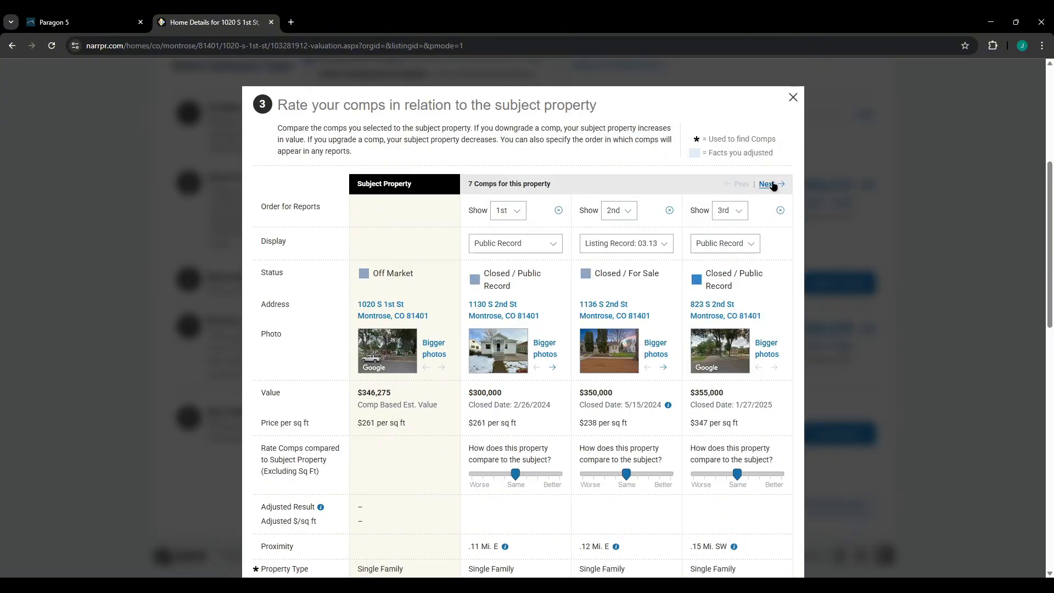
# Page through all seven comps and return to the first three.
pyautogui.click(769, 185)
pyautogui.click(772, 185)
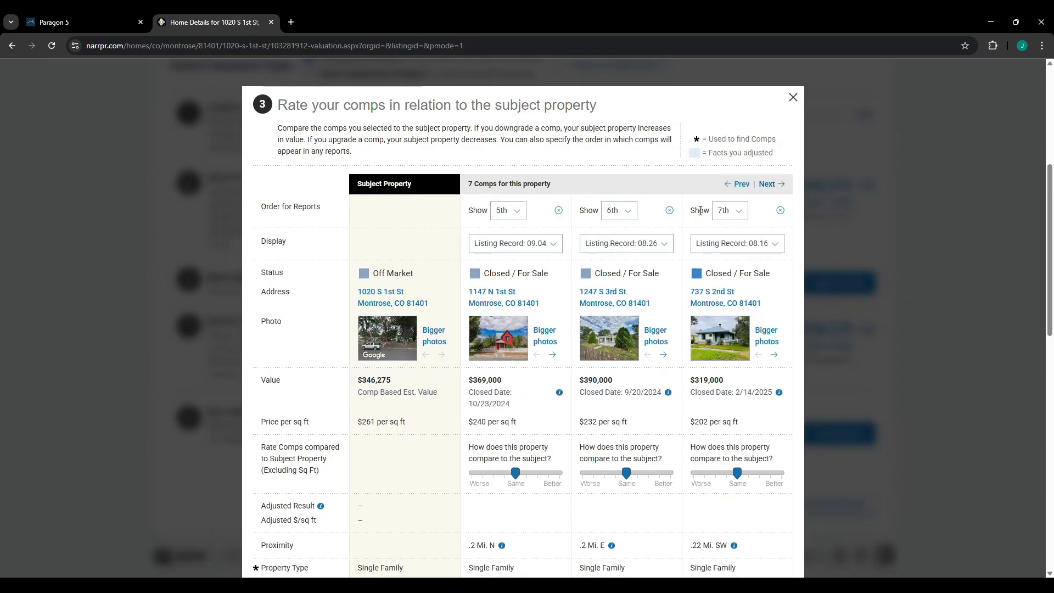
pyautogui.click(739, 184)
pyautogui.click(739, 185)
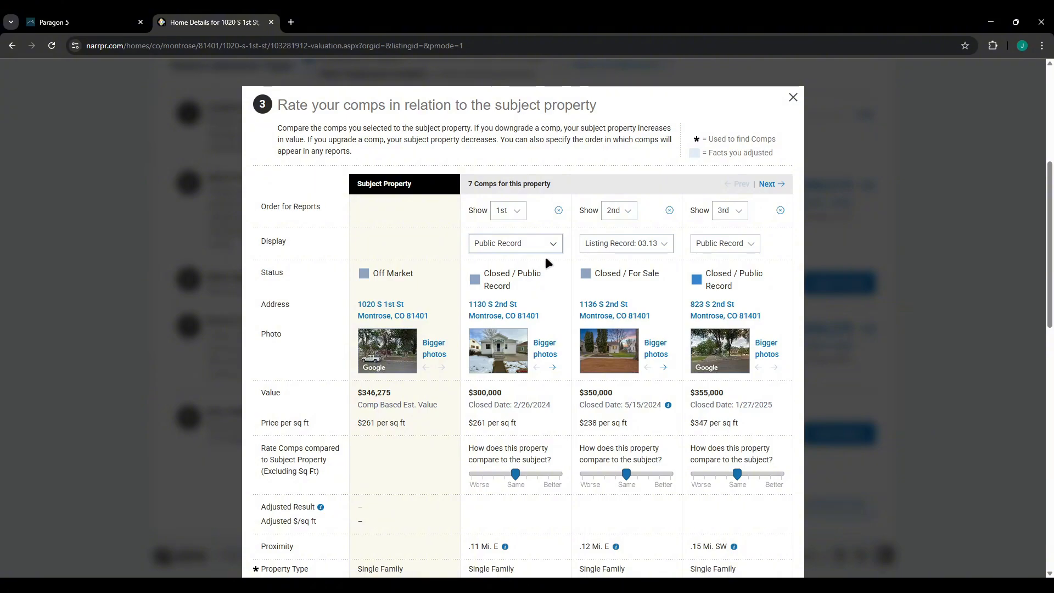
pyautogui.click(558, 283)
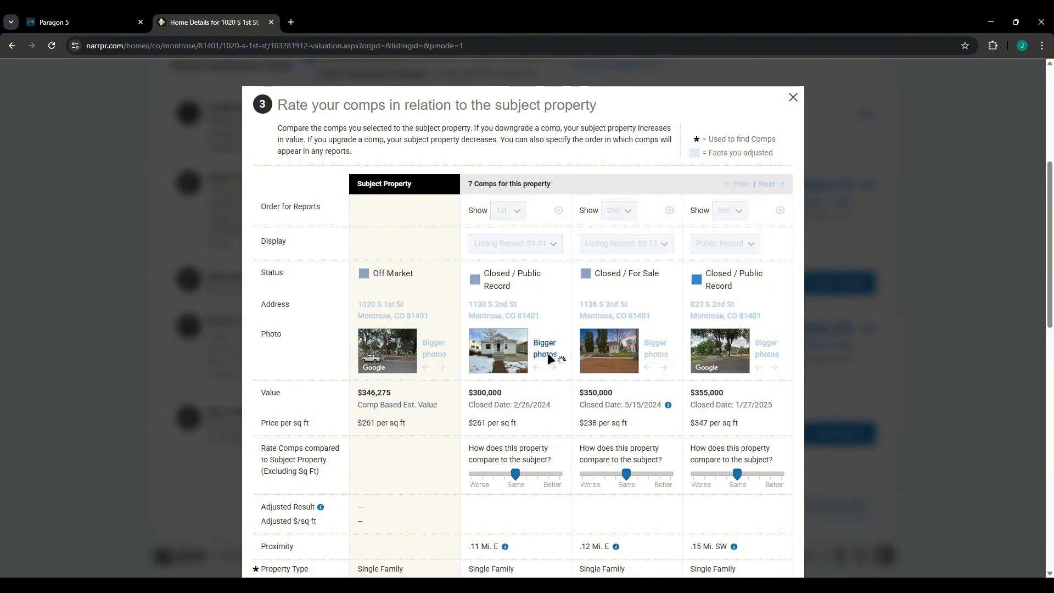
pyautogui.click(669, 210)
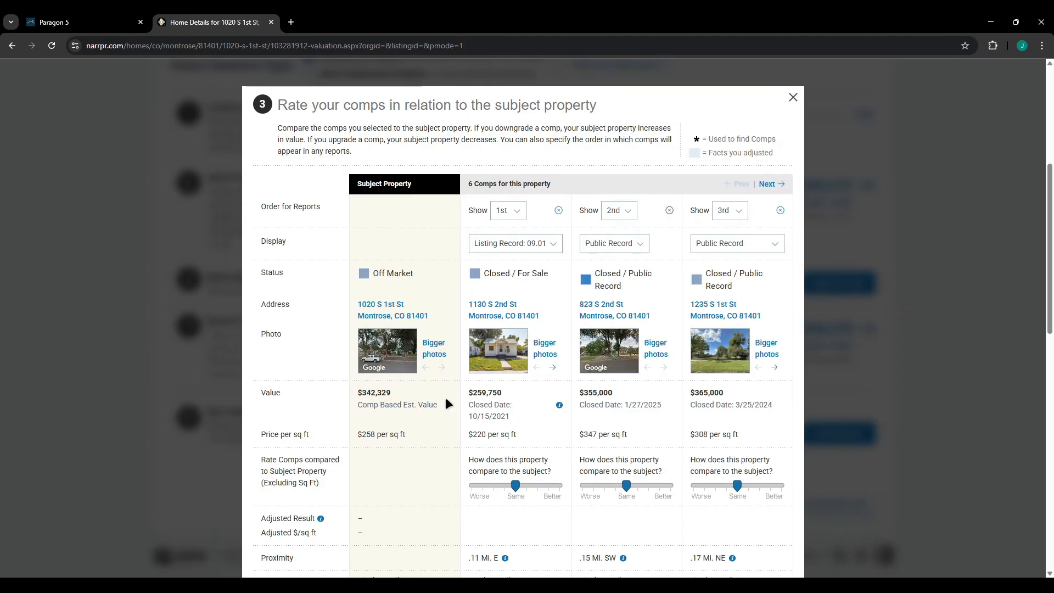
pyautogui.click(544, 348)
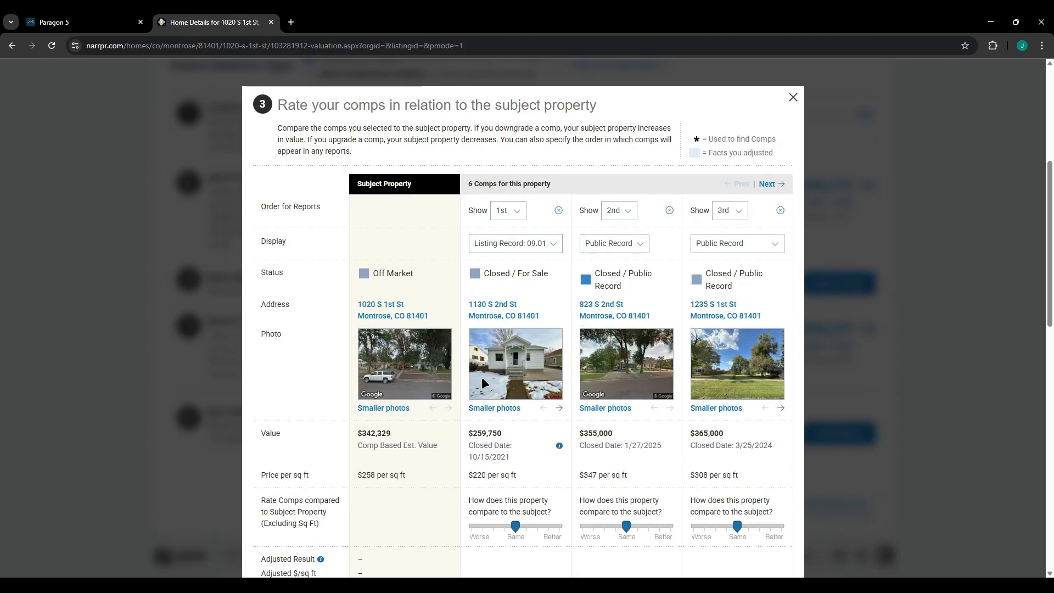
pyautogui.scroll(-4, 532, 425)
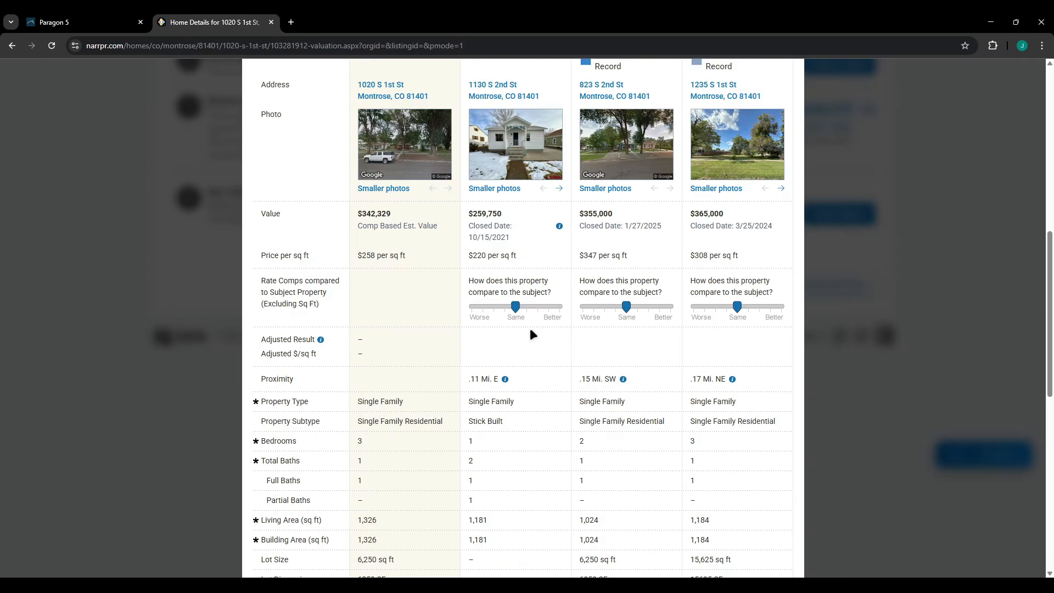
pyautogui.scroll(-10, 616, 340)
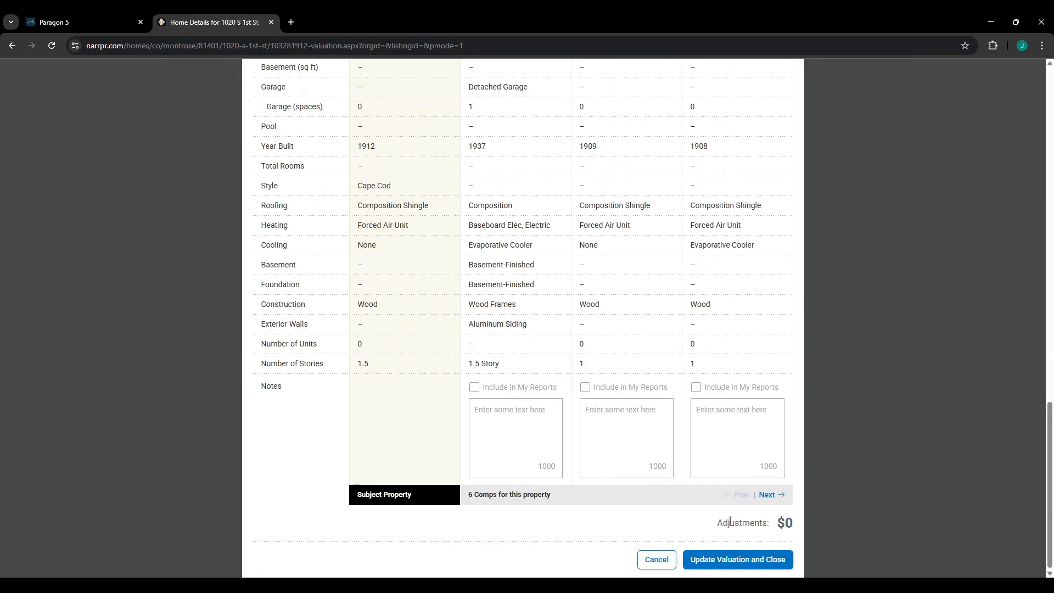
pyautogui.click(766, 564)
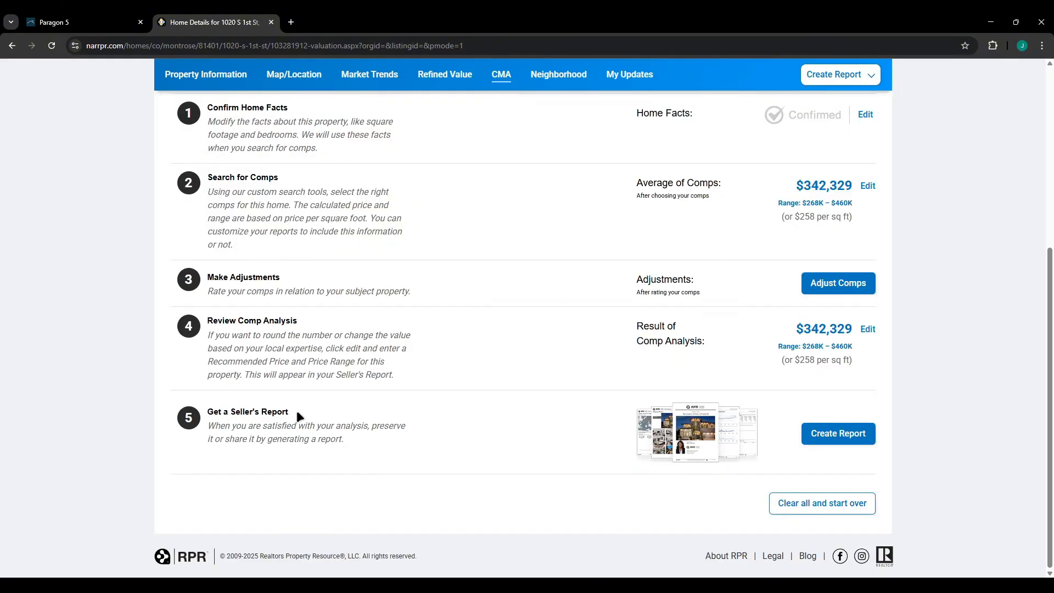
# Go to report generation and review the Seller's Report section options.
pyautogui.click(815, 432)
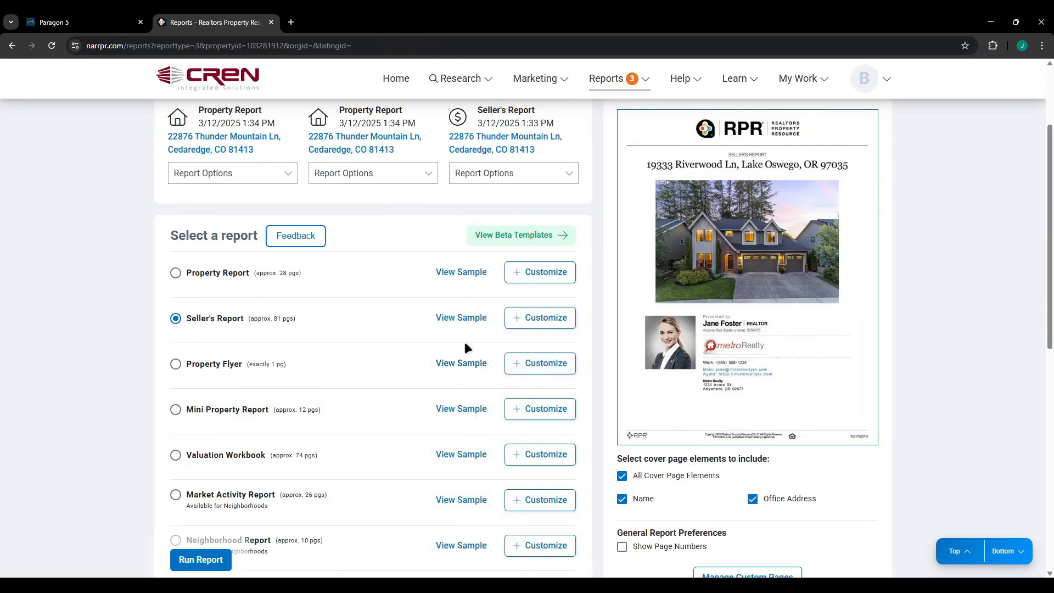
pyautogui.scroll(-1, 434, 320)
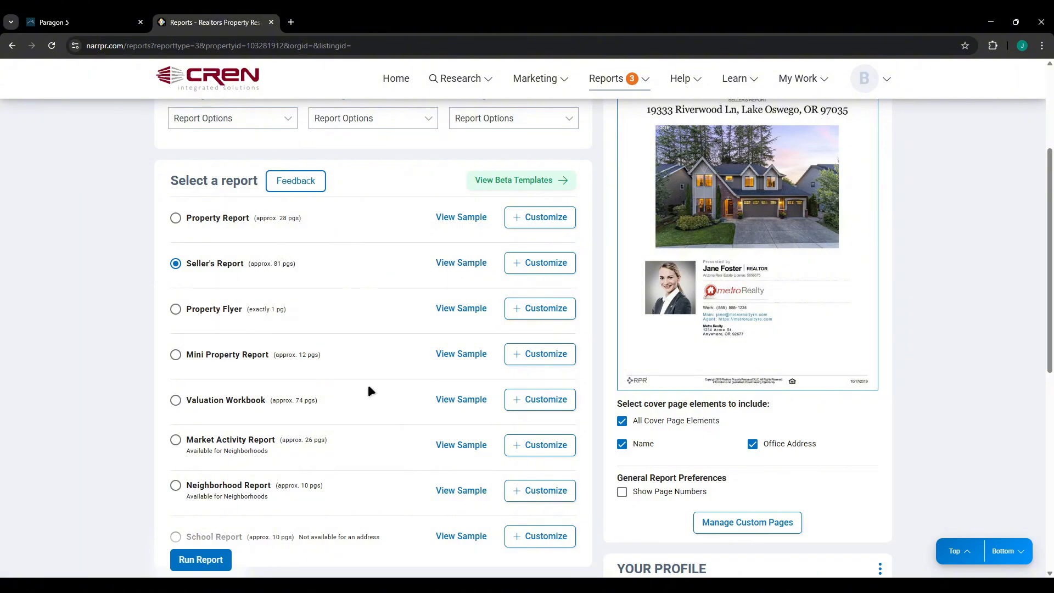
pyautogui.scroll(-1, 246, 366)
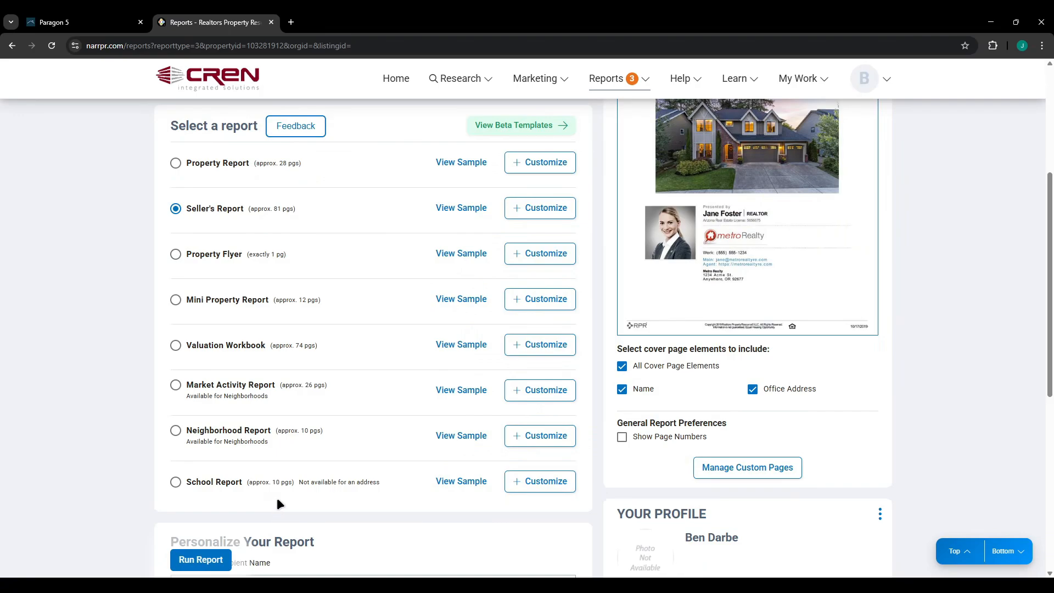
pyautogui.scroll(1, 277, 497)
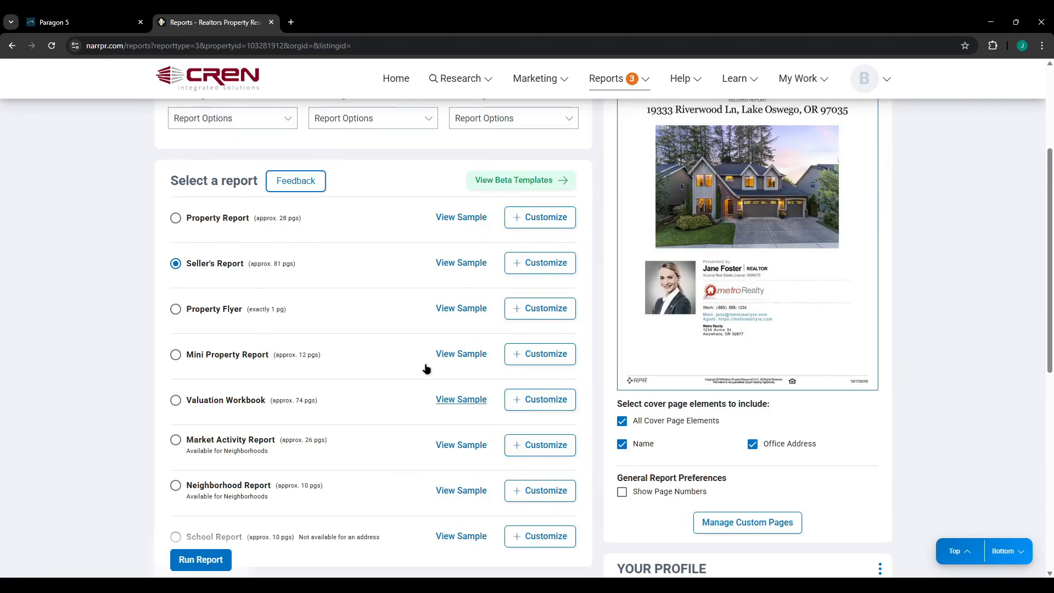
pyautogui.click(549, 262)
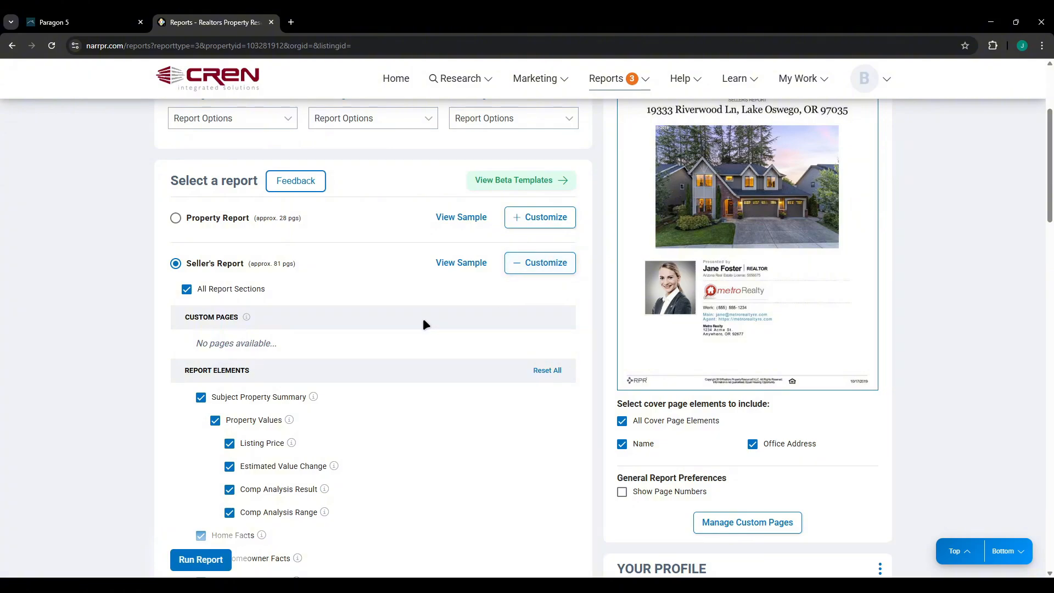
pyautogui.scroll(-3, 384, 285)
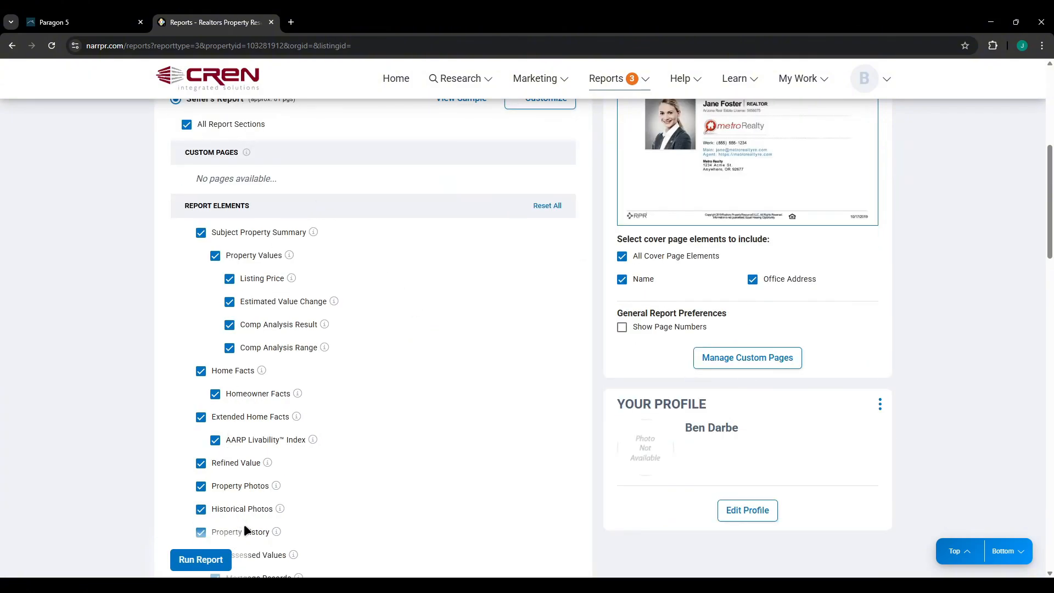
pyautogui.scroll(4, 283, 534)
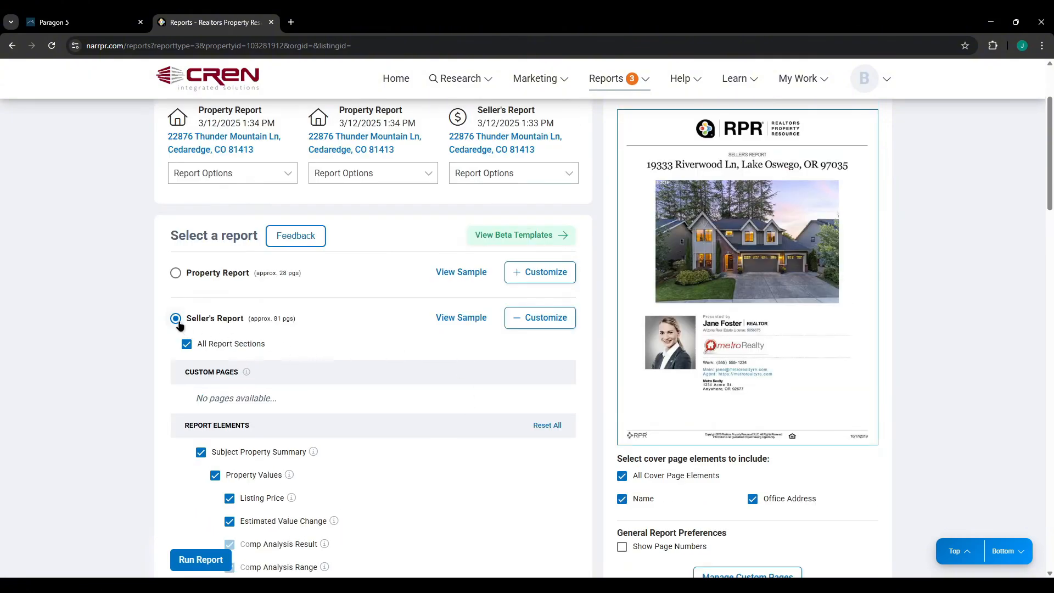
# Choose the Property Report and review its fully checked sections and elements.
pyautogui.click(176, 275)
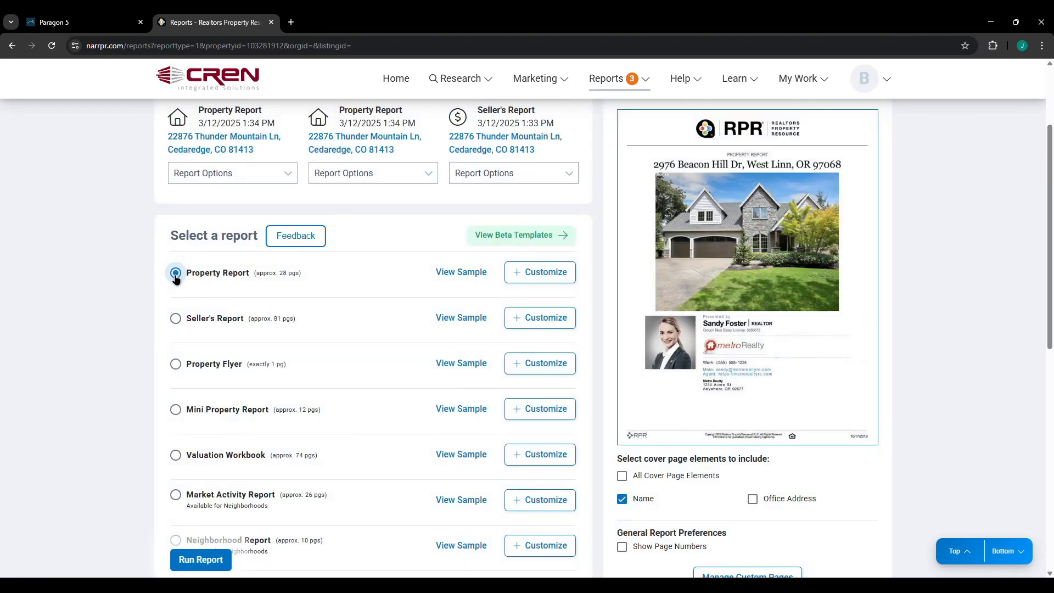
pyautogui.click(560, 277)
pyautogui.scroll(-4, 367, 335)
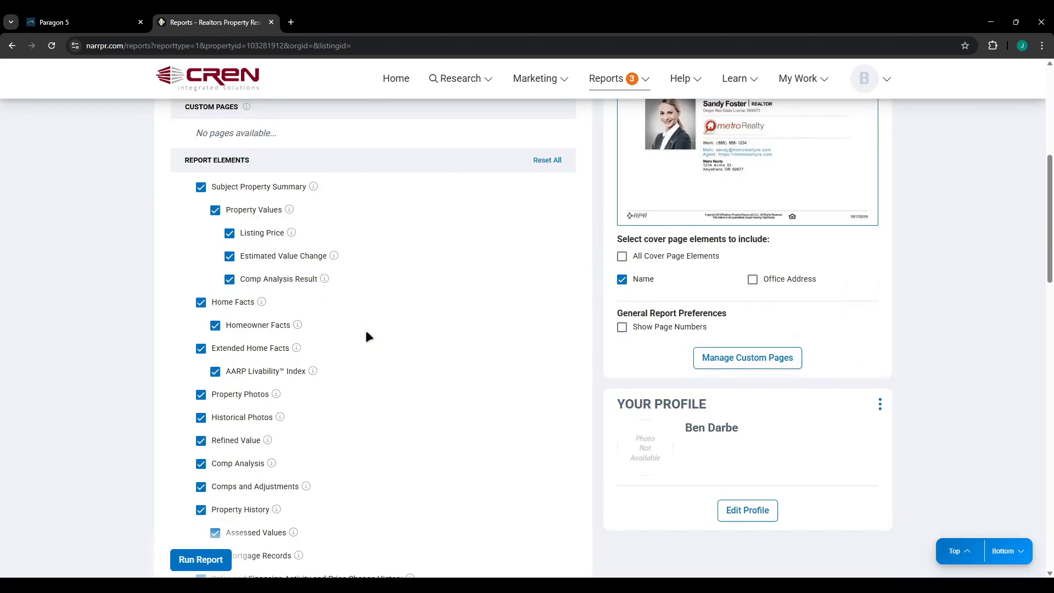
pyautogui.scroll(3, 283, 513)
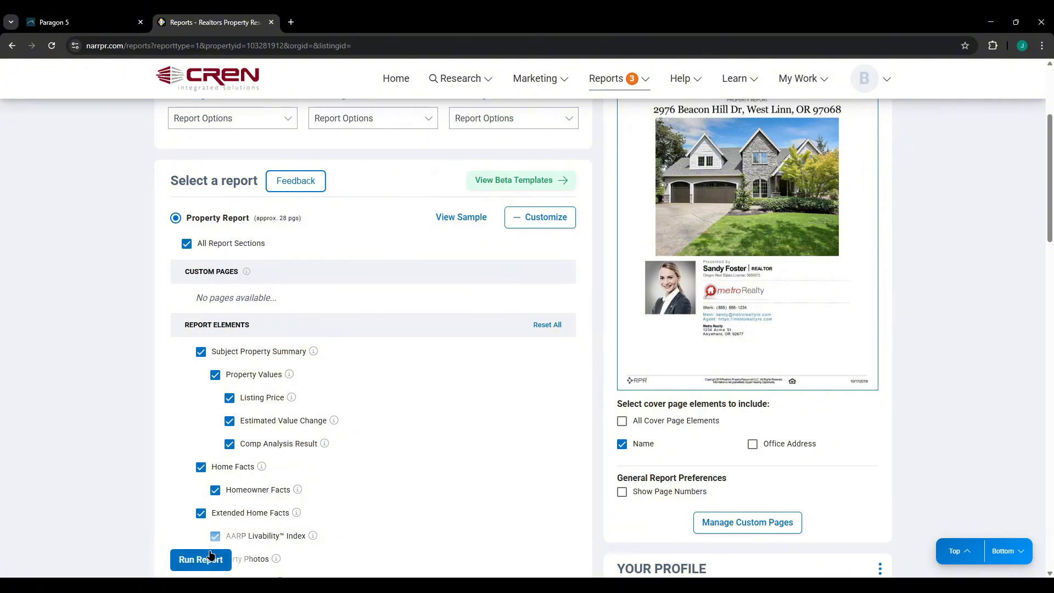
pyautogui.click(201, 559)
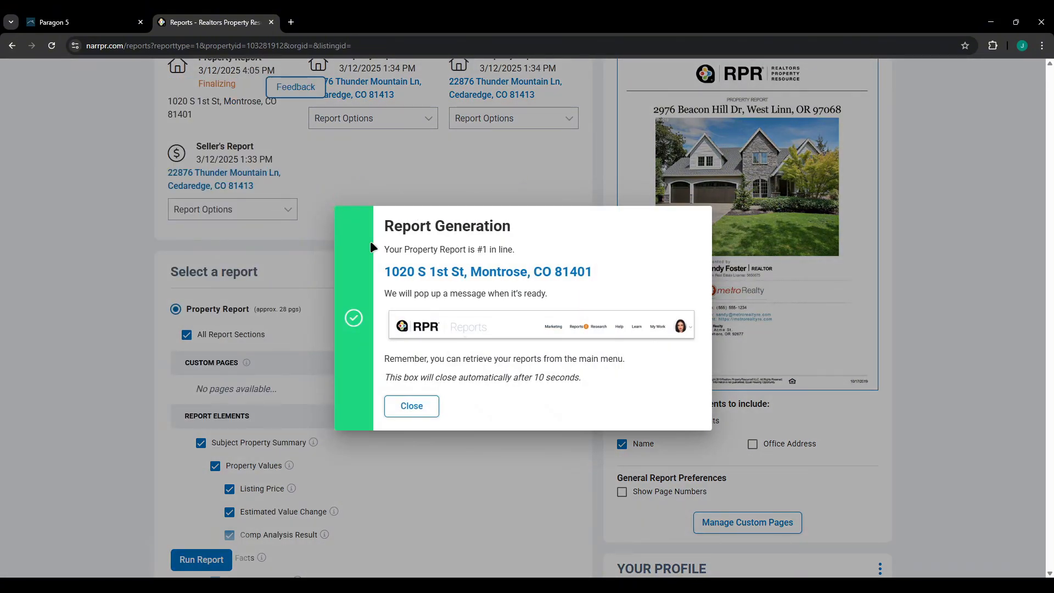
pyautogui.click(413, 409)
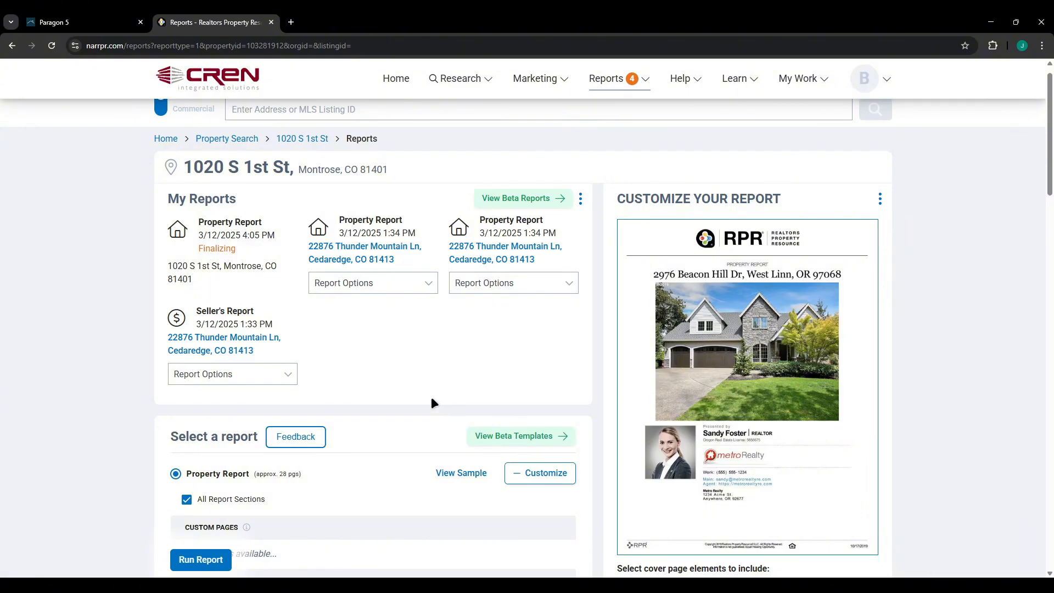
pyautogui.scroll(-6, 430, 396)
pyautogui.scroll(-11, 429, 377)
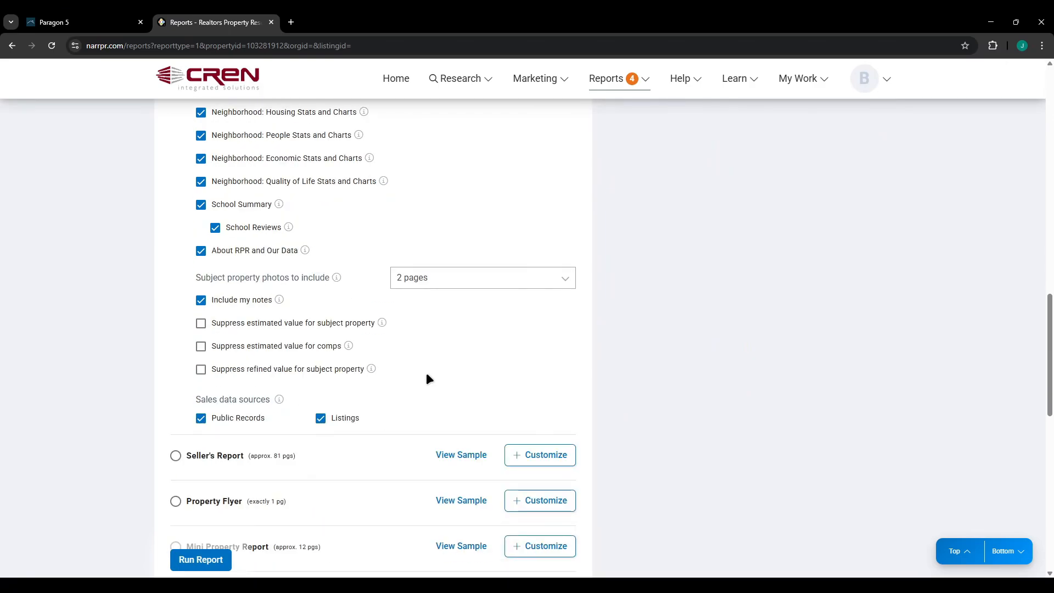
pyautogui.scroll(-2, 426, 379)
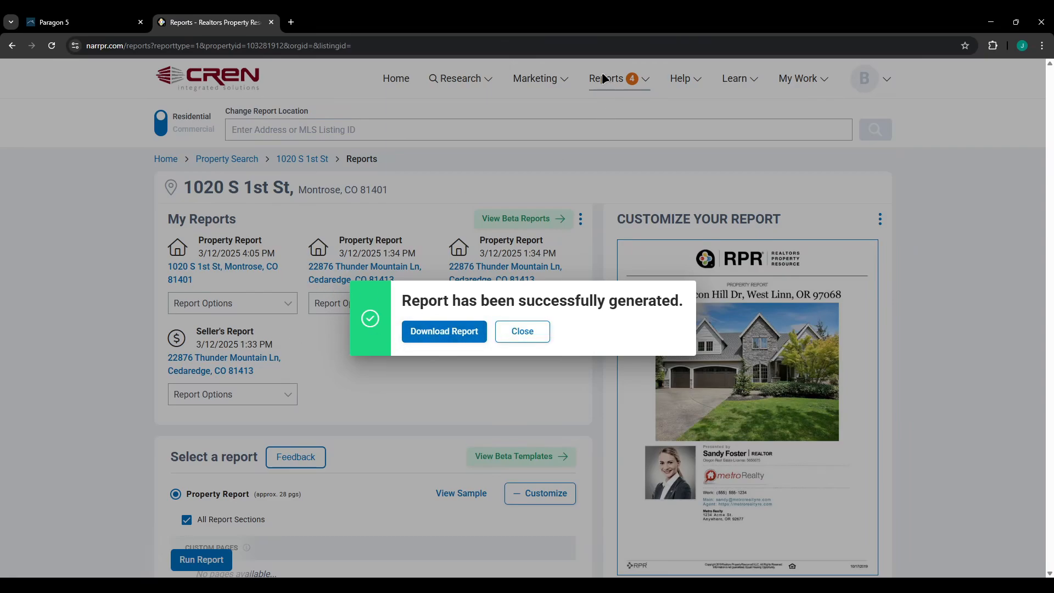
pyautogui.click(431, 340)
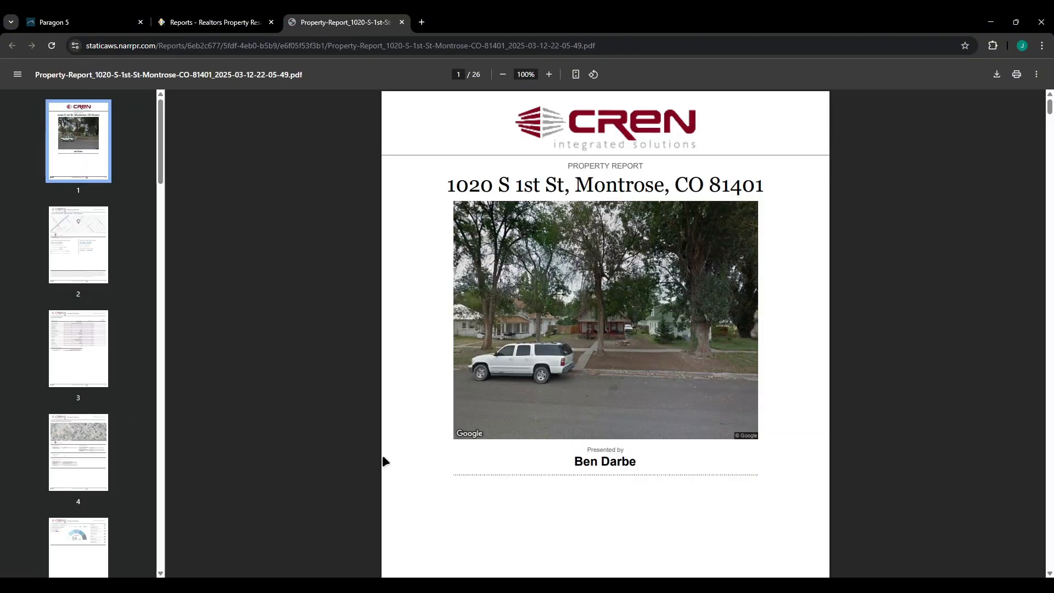
pyautogui.scroll(-6, 460, 383)
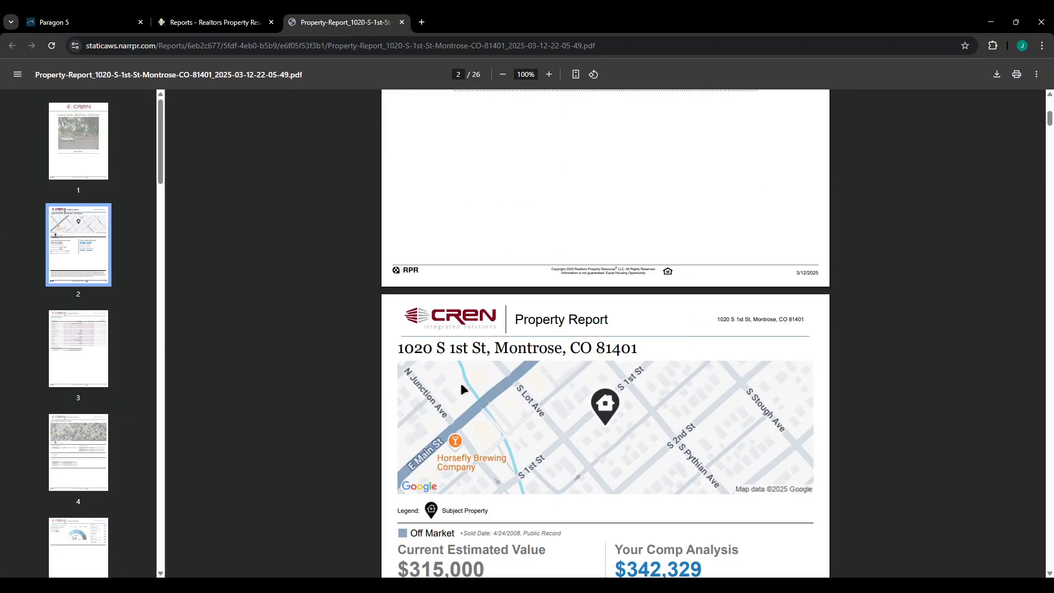
pyautogui.scroll(-12, 464, 381)
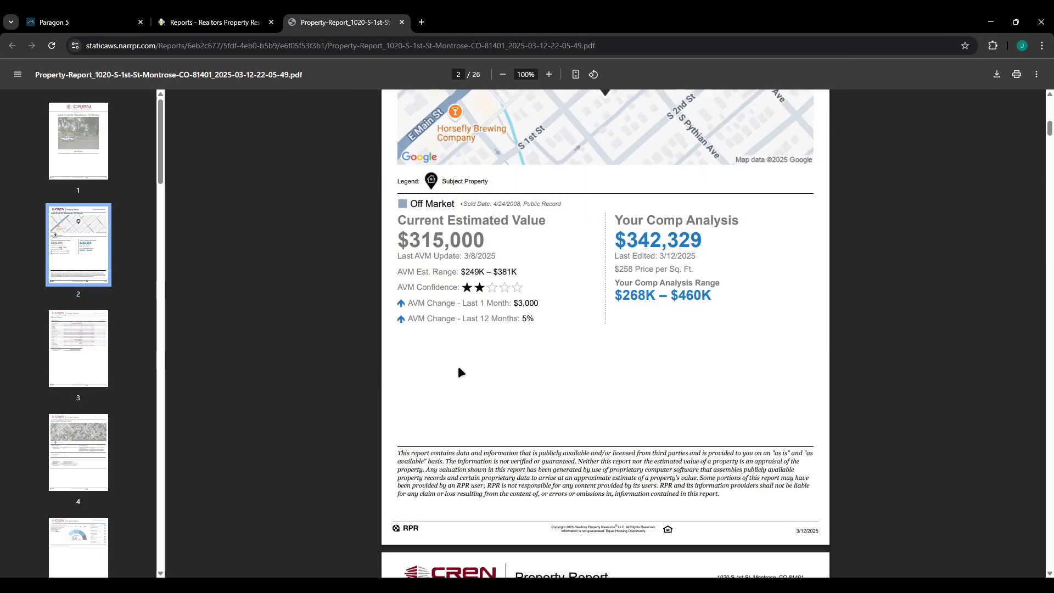
pyautogui.scroll(-18, 456, 351)
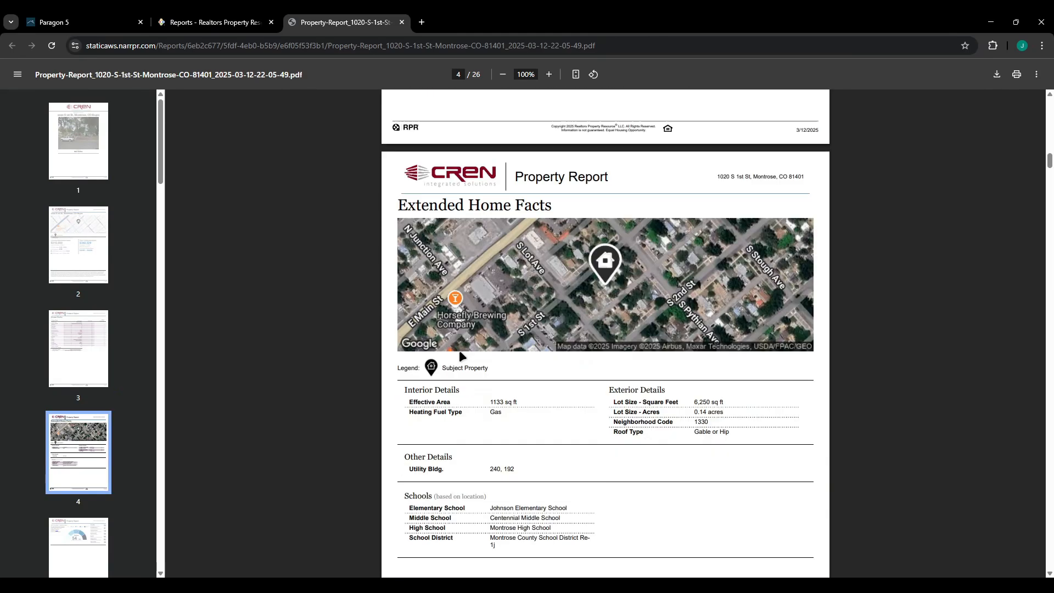
pyautogui.scroll(20, 923, 434)
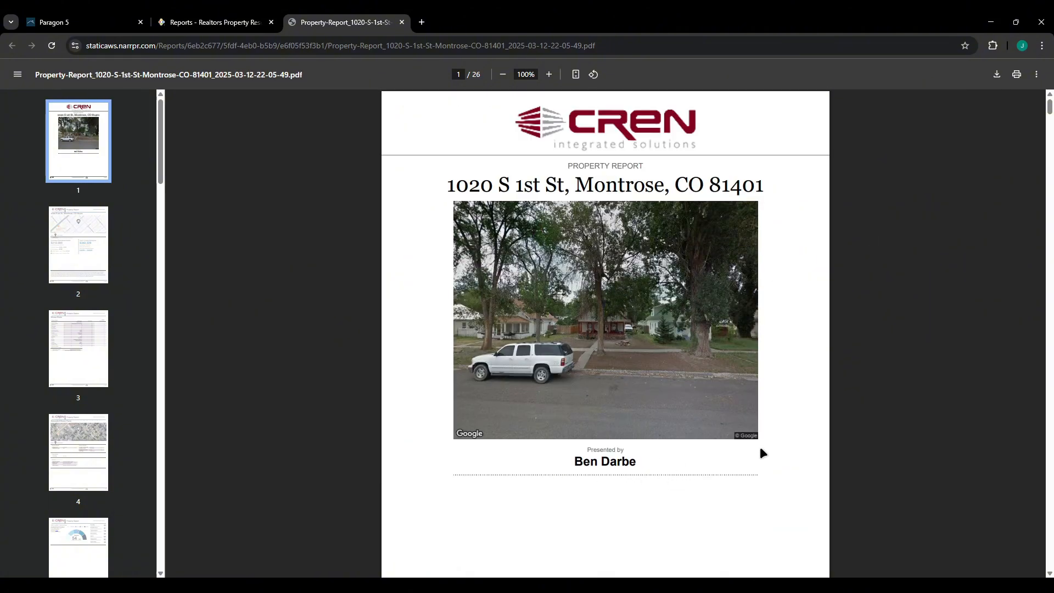
pyautogui.scroll(-7, 937, 358)
pyautogui.scroll(-5, 922, 329)
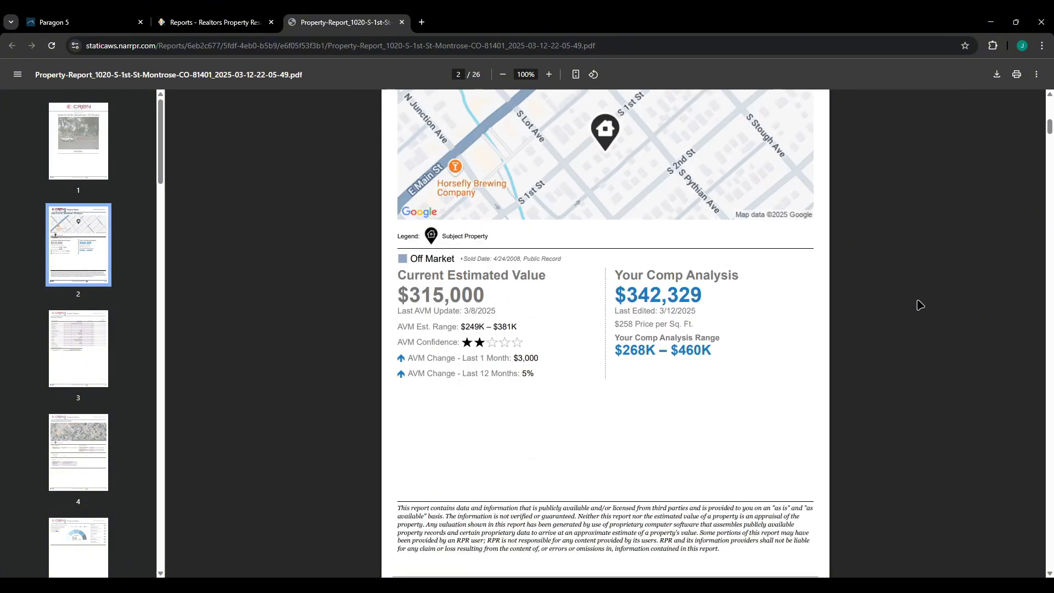
pyautogui.scroll(-7, 922, 304)
pyautogui.scroll(-13, 909, 292)
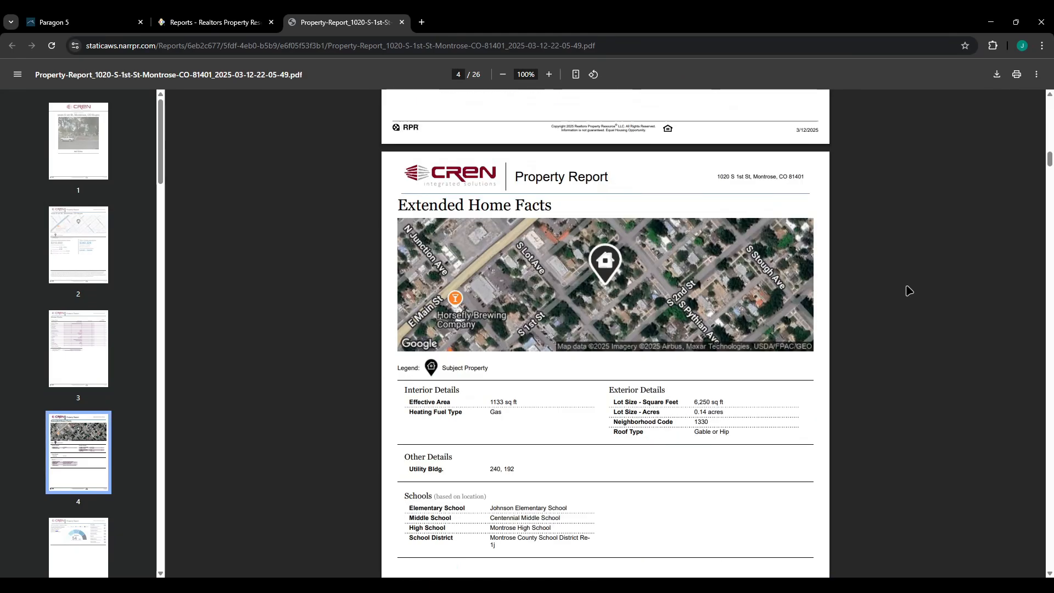
pyautogui.scroll(-13, 908, 288)
pyautogui.scroll(-20, 908, 289)
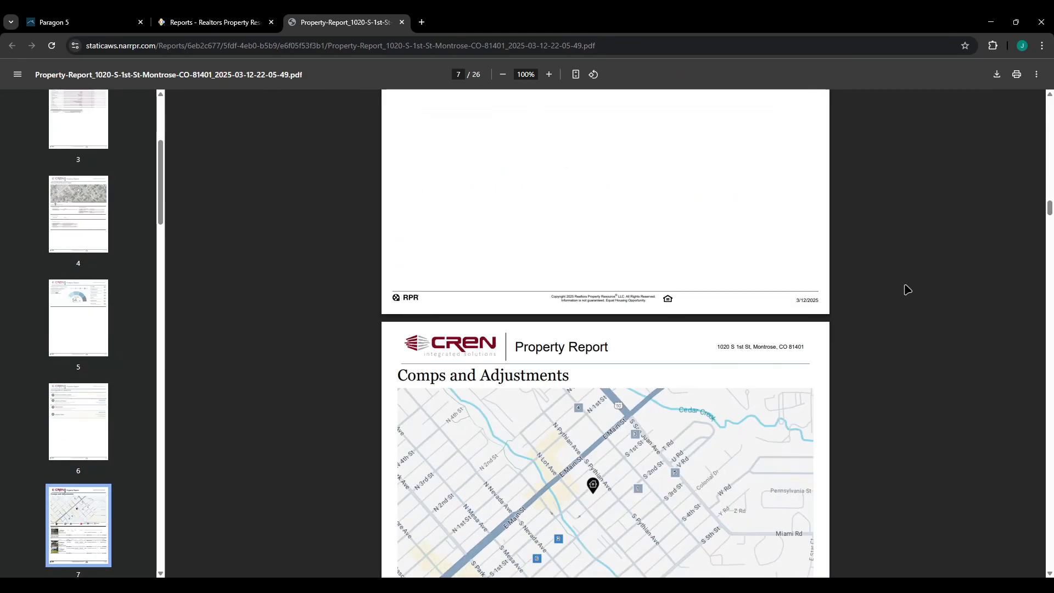
pyautogui.scroll(-18, 907, 288)
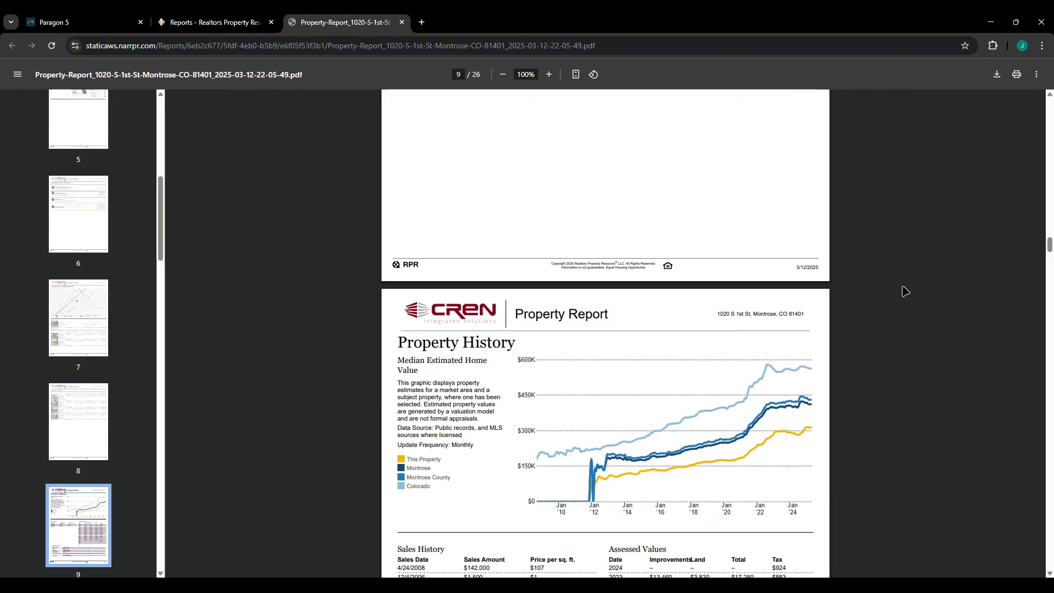
pyautogui.scroll(11, 904, 307)
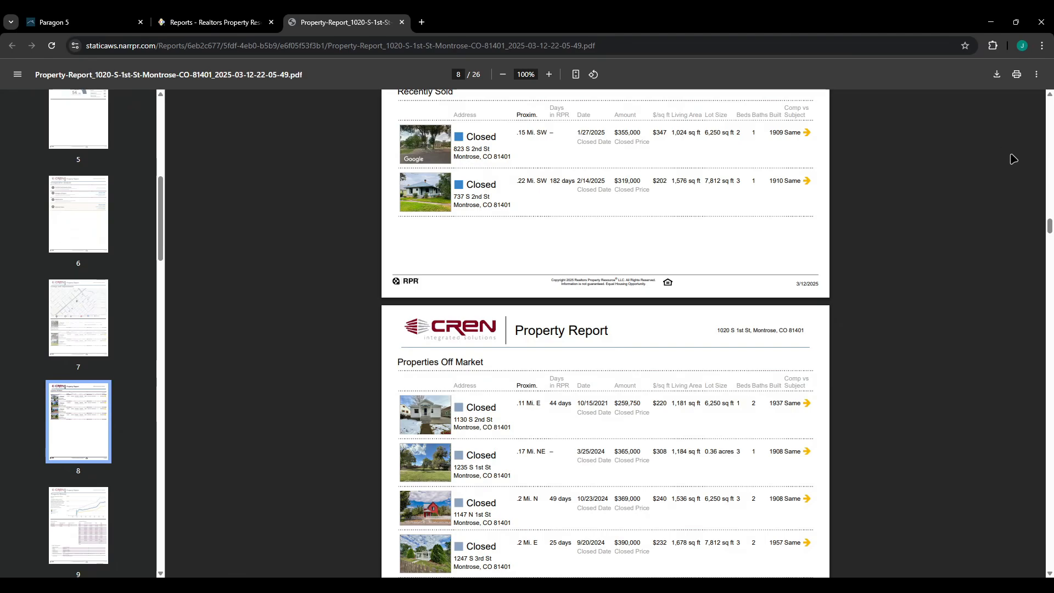
pyautogui.scroll(6, 1012, 159)
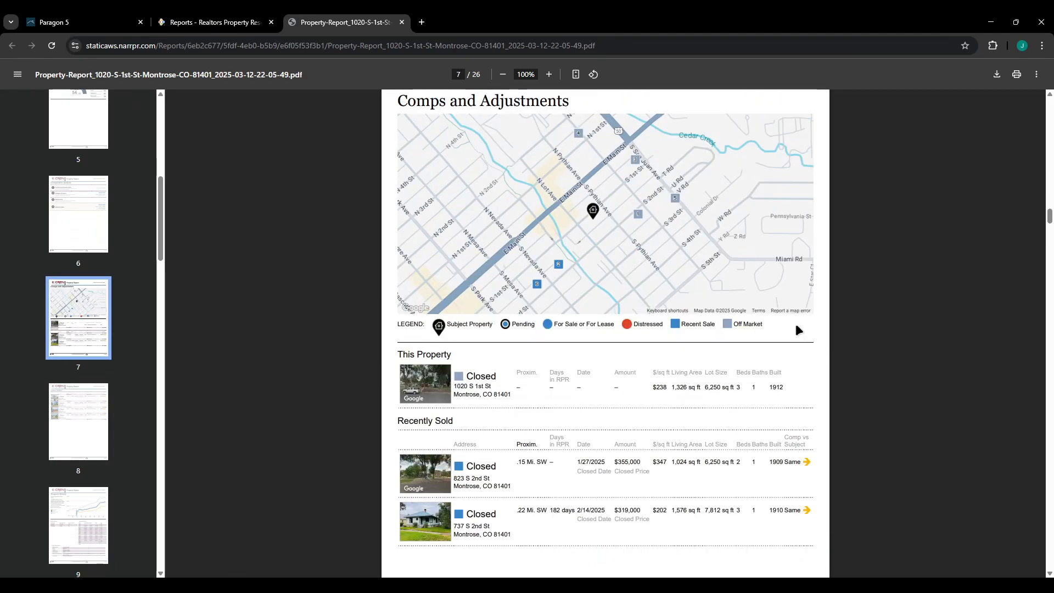
pyautogui.click(201, 23)
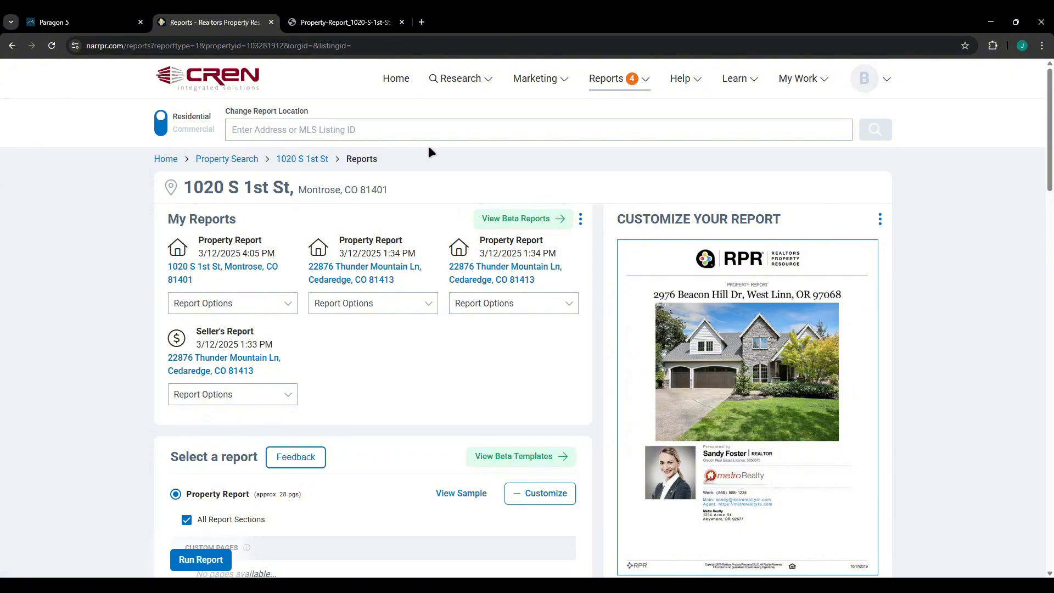
# Go back to the RPR Home page for the Montrose, CO 81401 market.
pyautogui.click(404, 78)
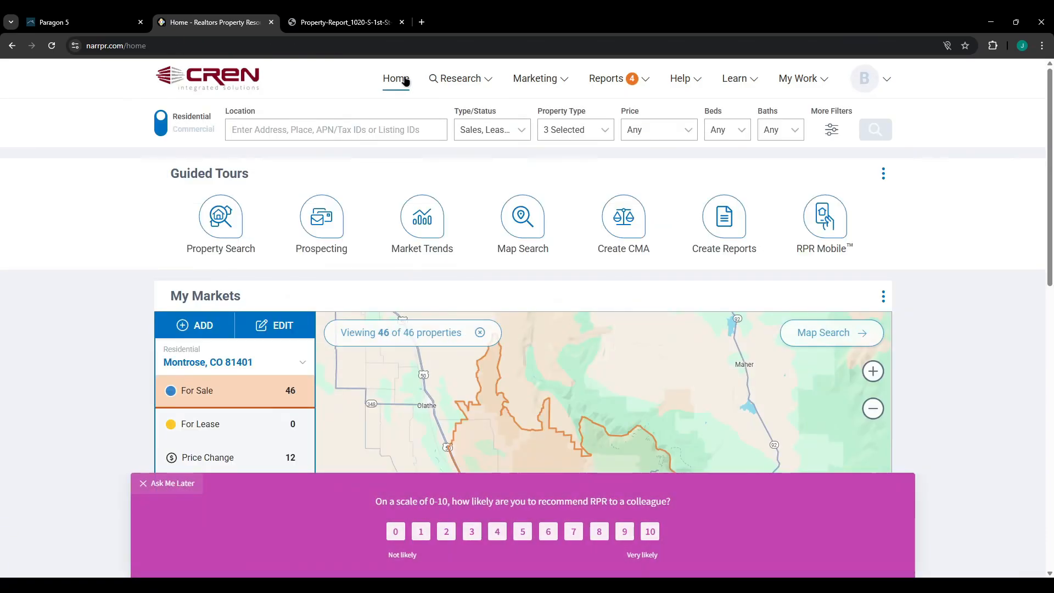